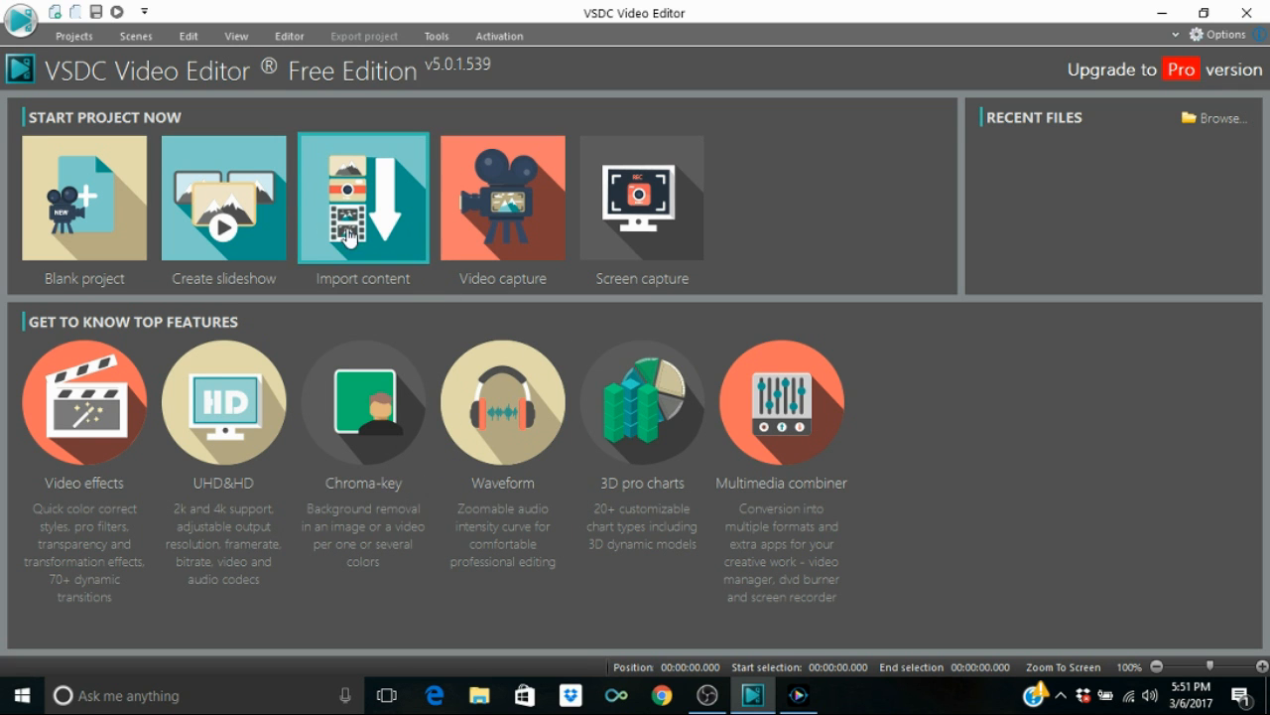
{"action": "left_click", "coordinate": [380, 266]}
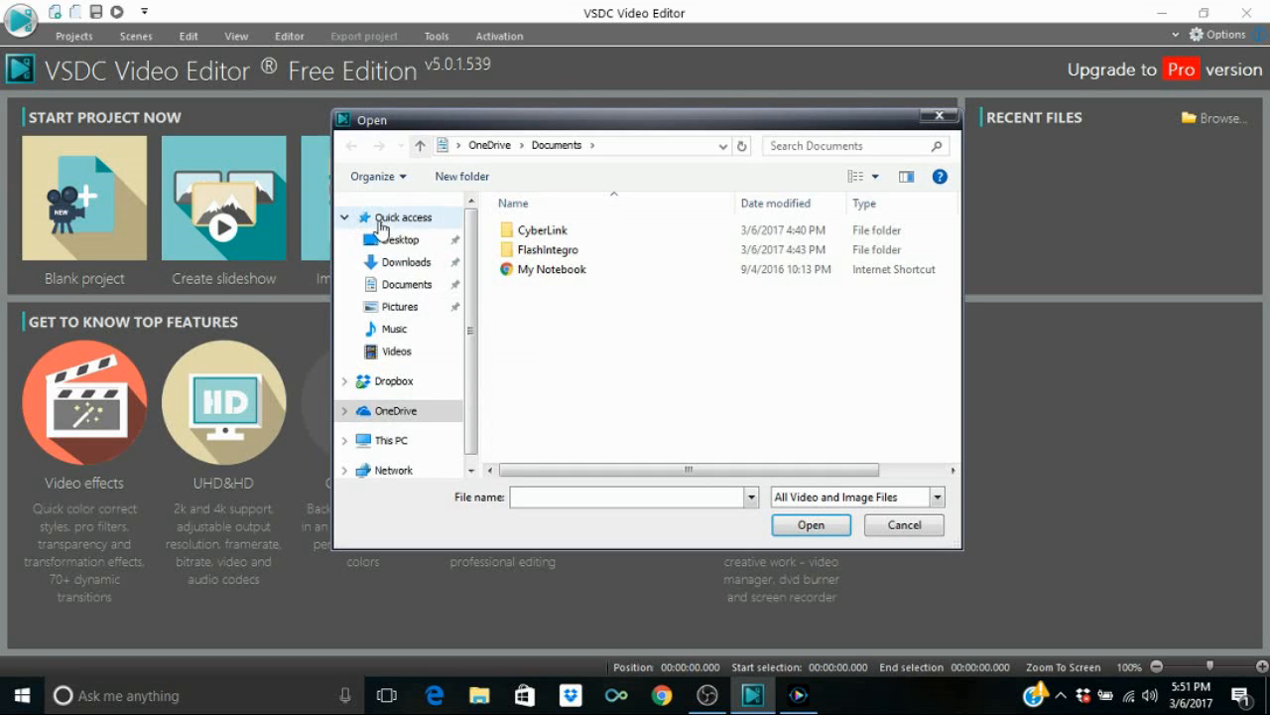
{"action": "left_click", "coordinate": [395, 353]}
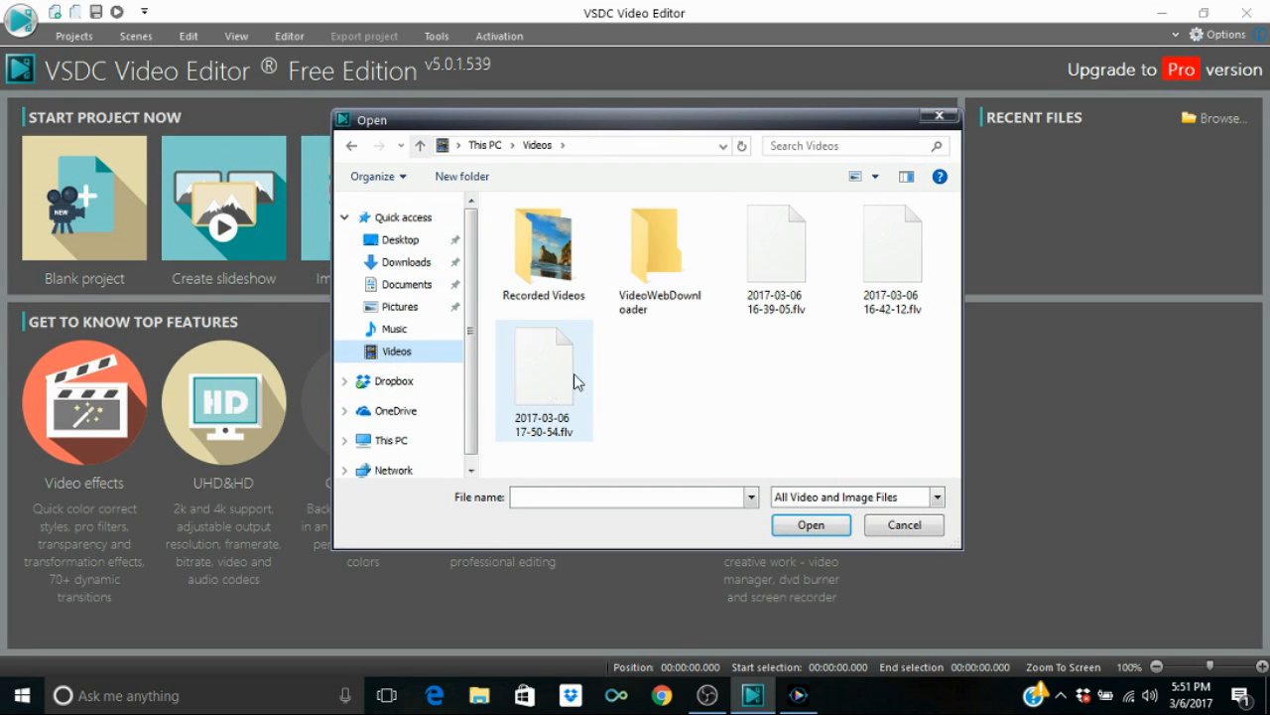
{"action": "double_click", "coordinate": [893, 269]}
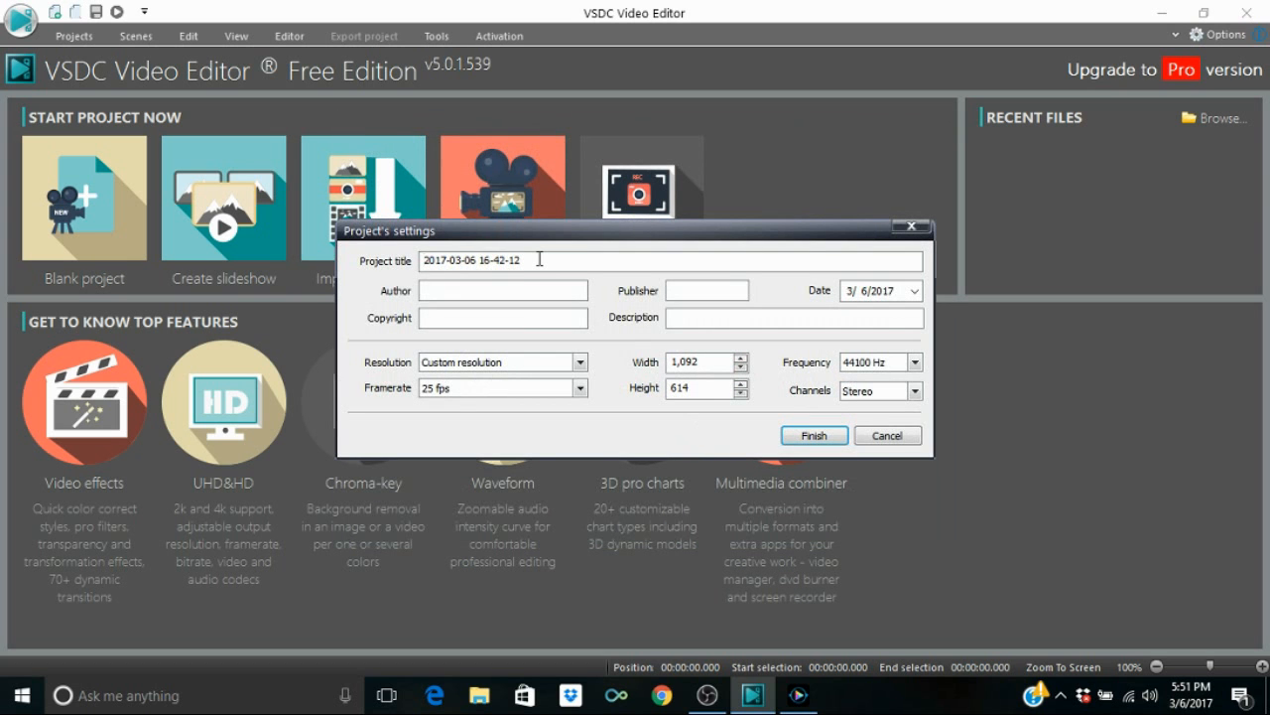
Step: Title the project "How To Screen Capture With VSDC Video Editor"
{"action": "left_click_drag", "start_coordinate": [539, 259], "coordinate": [315, 268]}
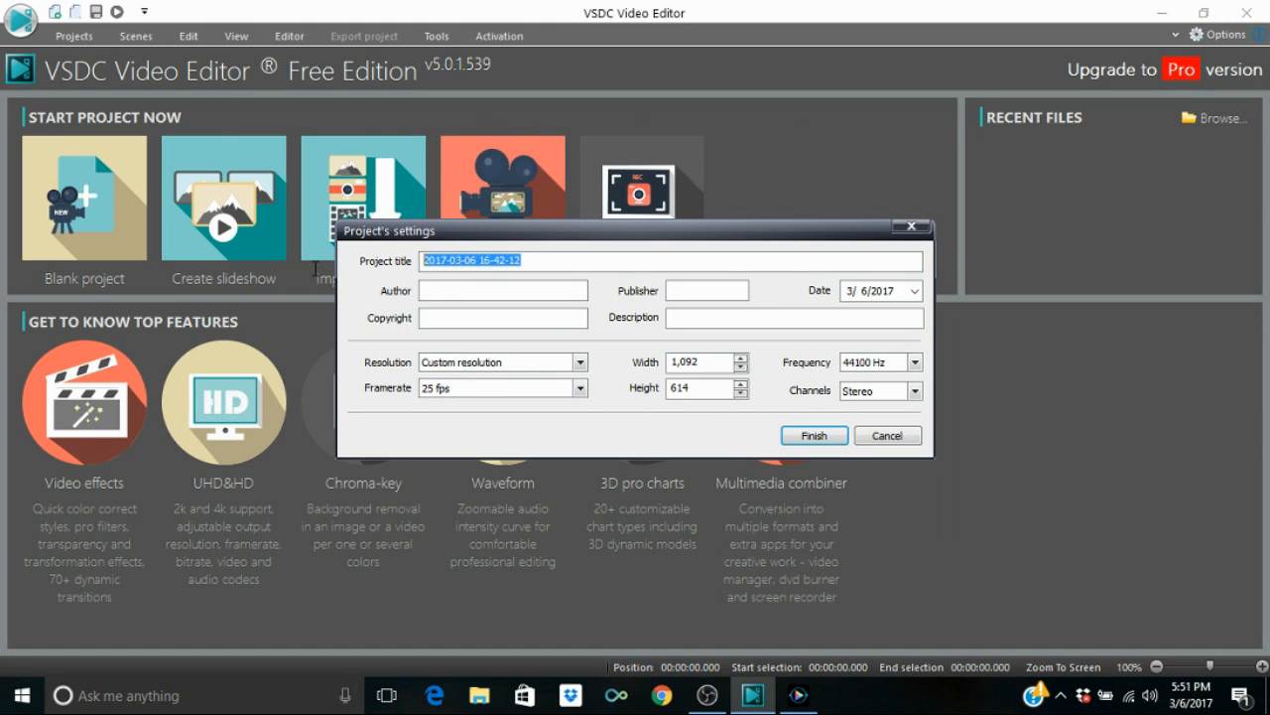
{"action": "key", "text": "BackSpace"}
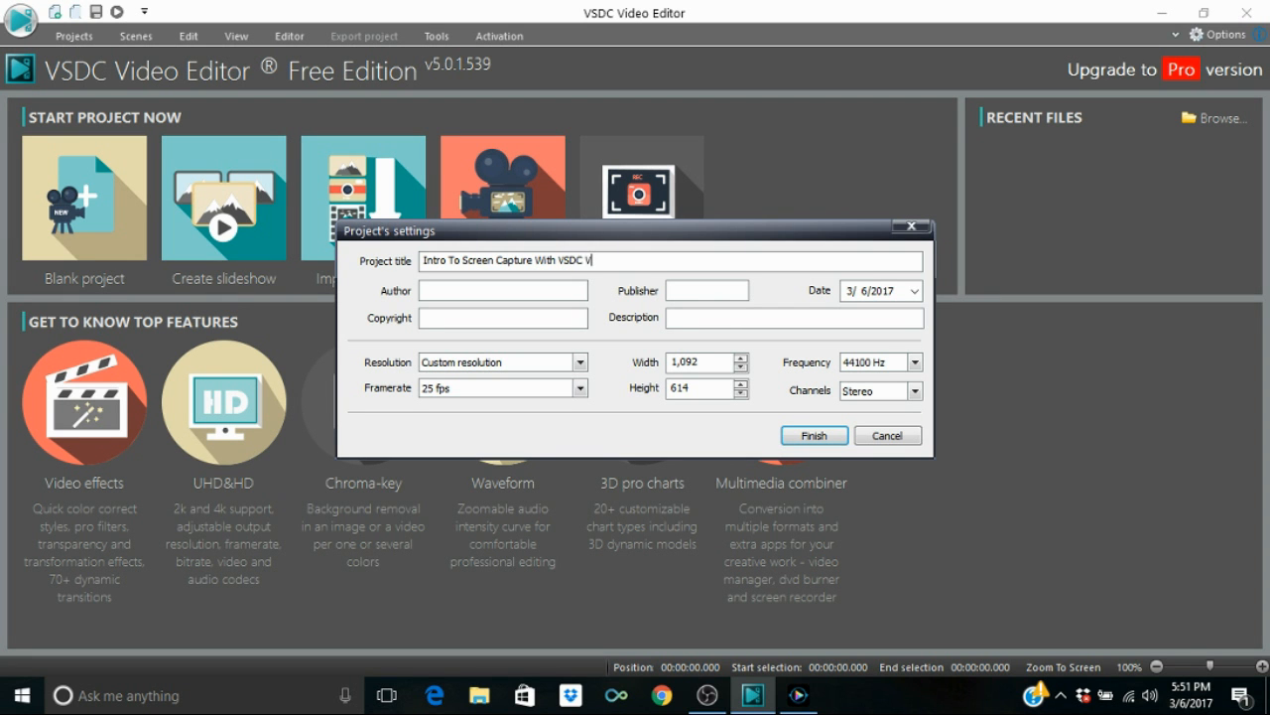
{"action": "type", "text": "eo Editor"}
{"action": "double_click", "coordinate": [444, 261]}
{"action": "type", "text": "Ho"}
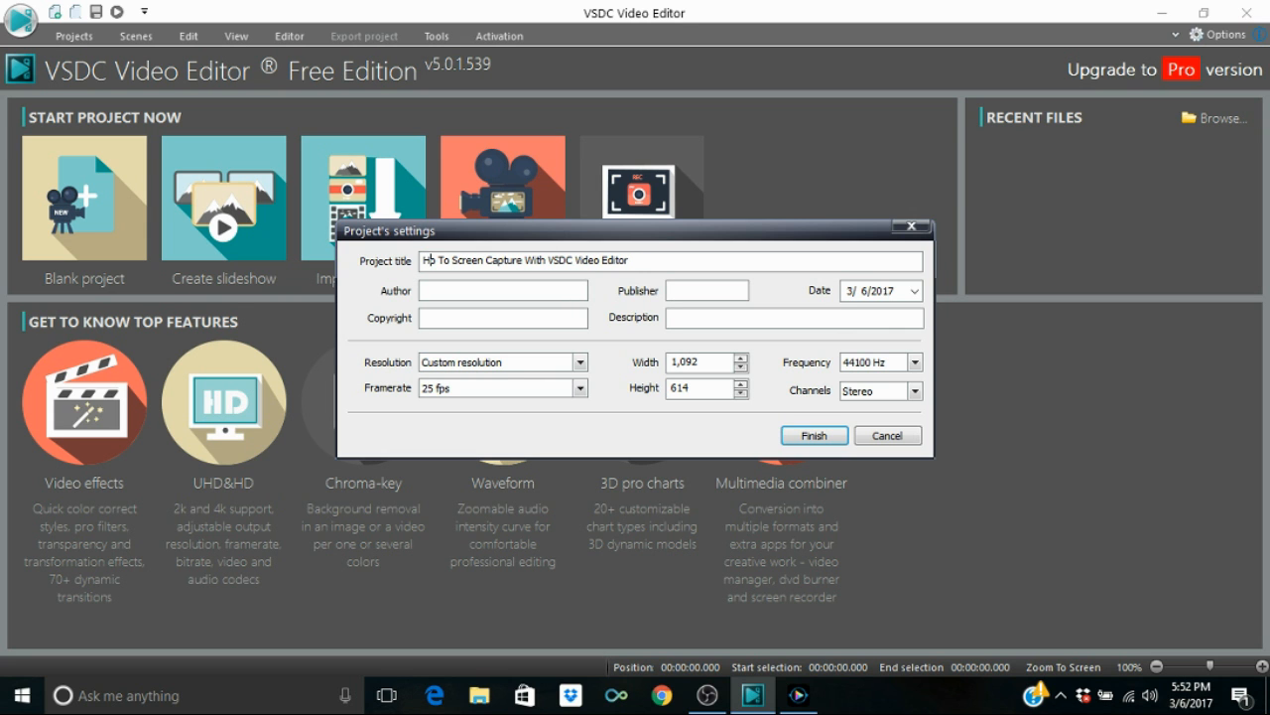
{"action": "type", "text": "w"}
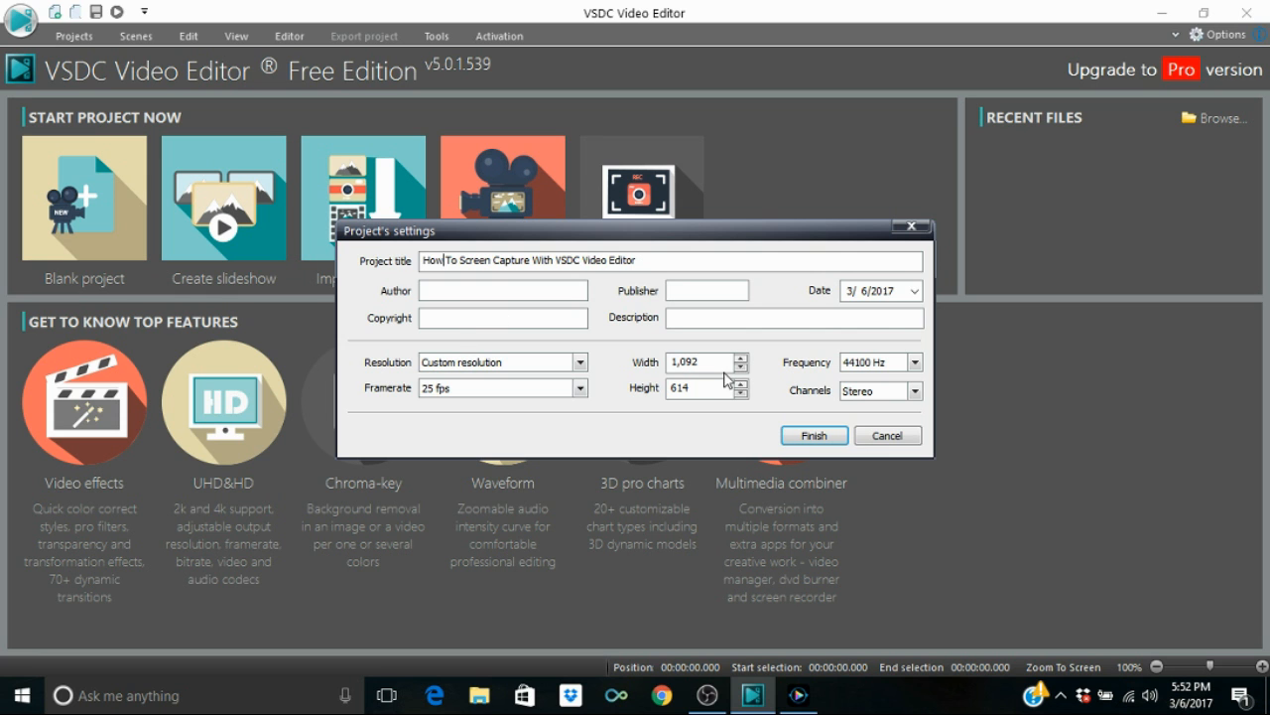
Step: Set the project to HD 1280x720 pixels (16:9) at 15 fps and finish creating it
{"action": "left_click", "coordinate": [580, 363]}
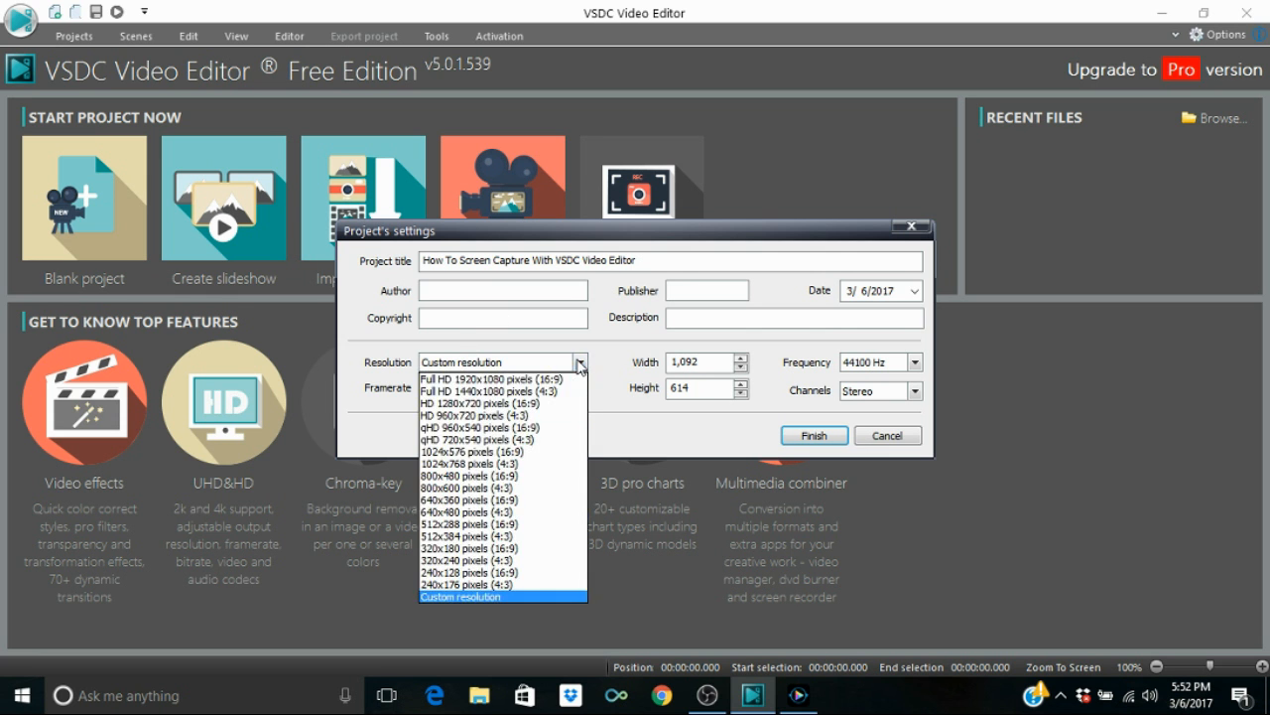
{"action": "left_click", "coordinate": [504, 404]}
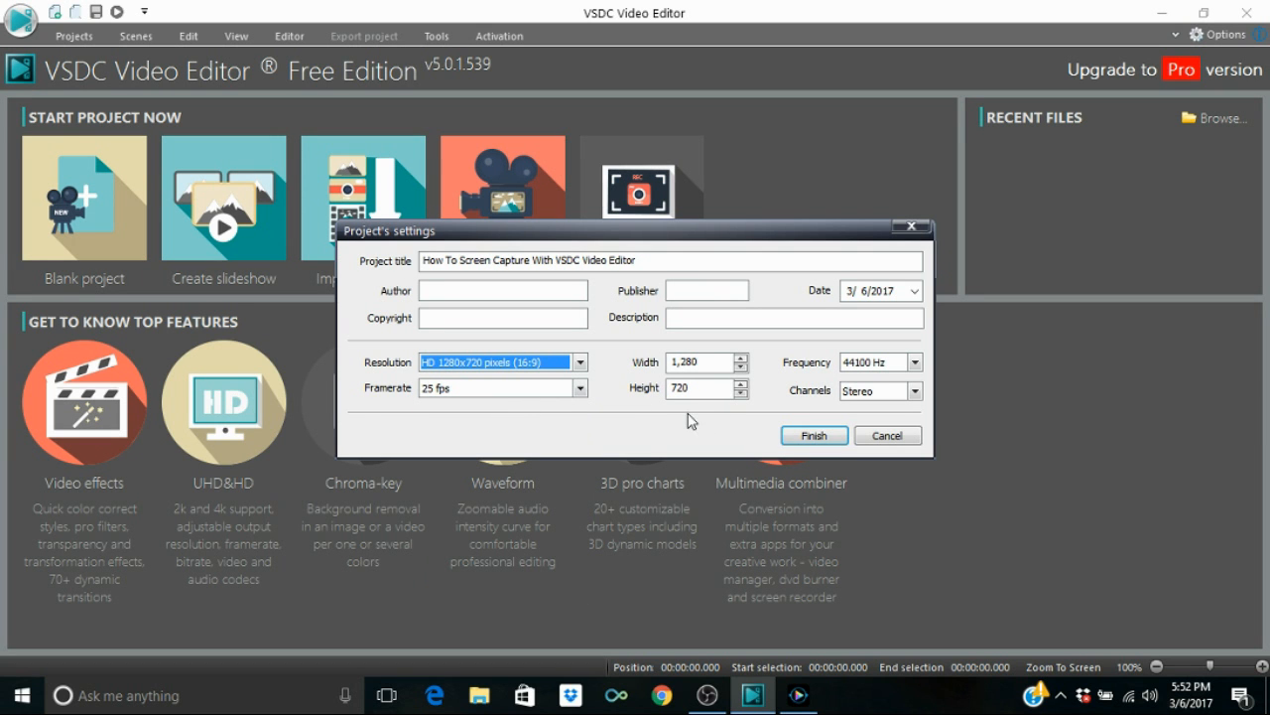
{"action": "left_click", "coordinate": [581, 389]}
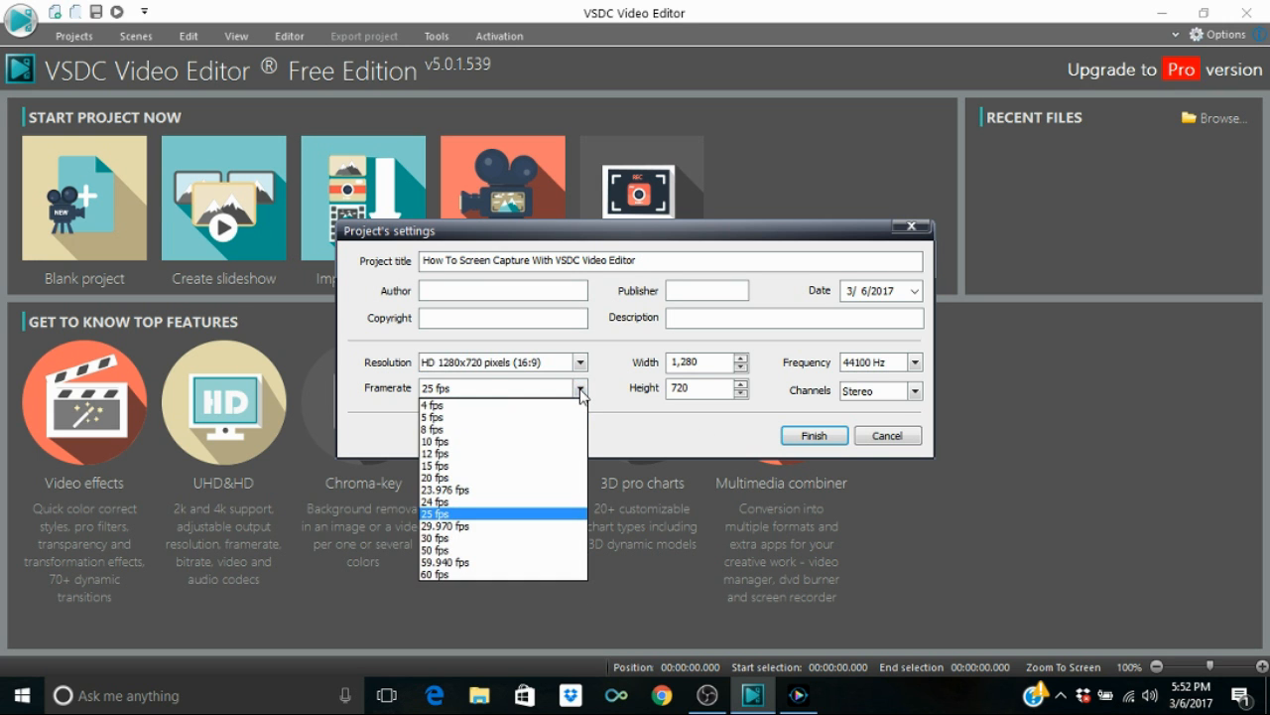
{"action": "left_click", "coordinate": [520, 465]}
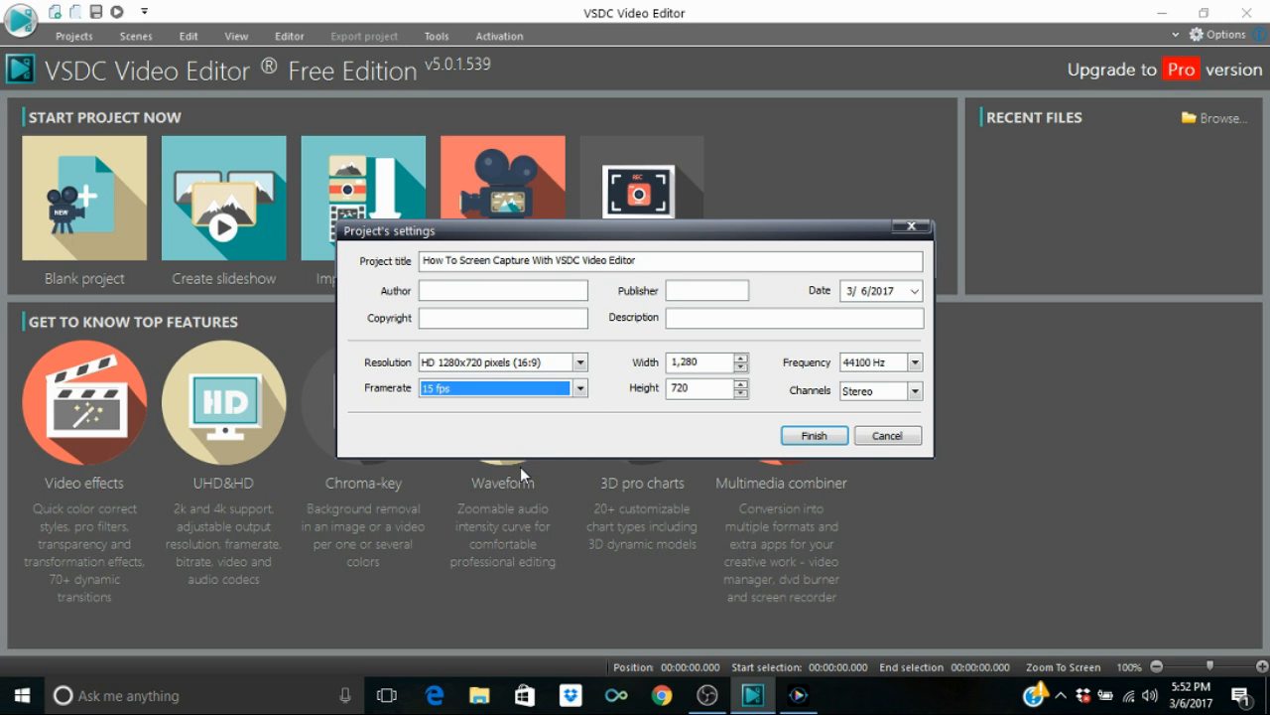
{"action": "left_click", "coordinate": [812, 437]}
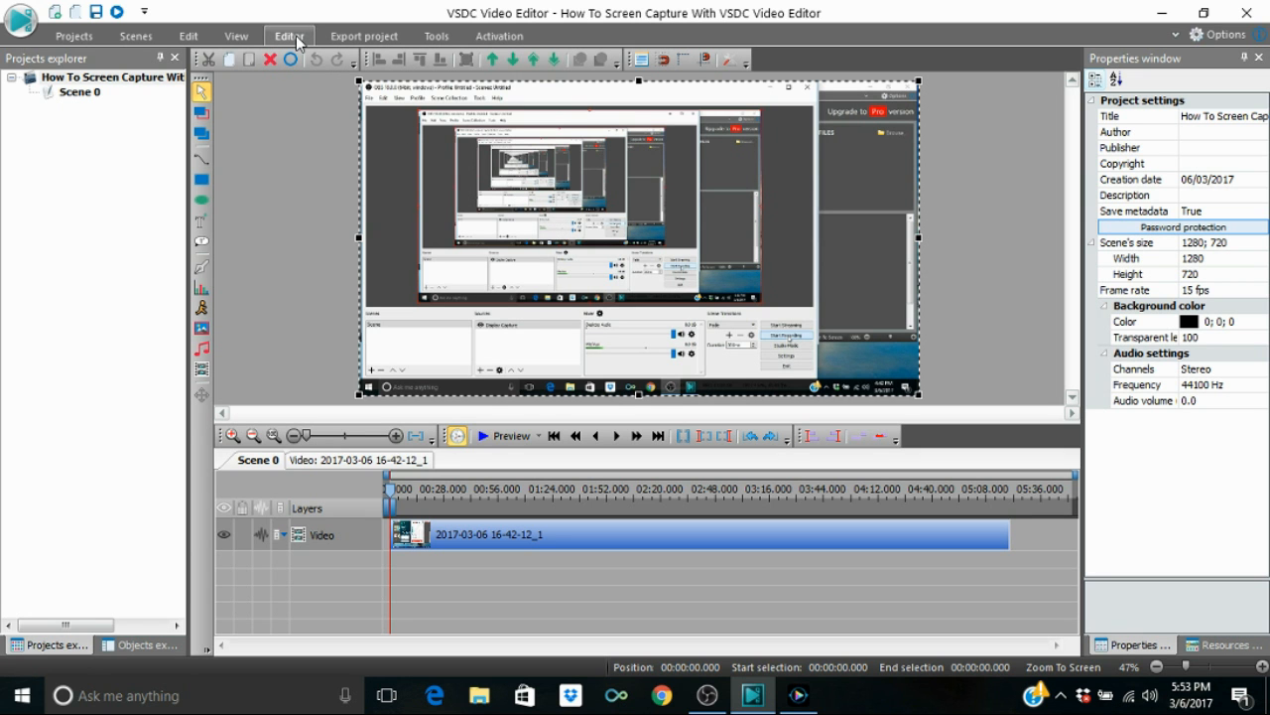
Step: Open the timeline's video clip for cutting and splitting
{"action": "left_click", "coordinate": [182, 37]}
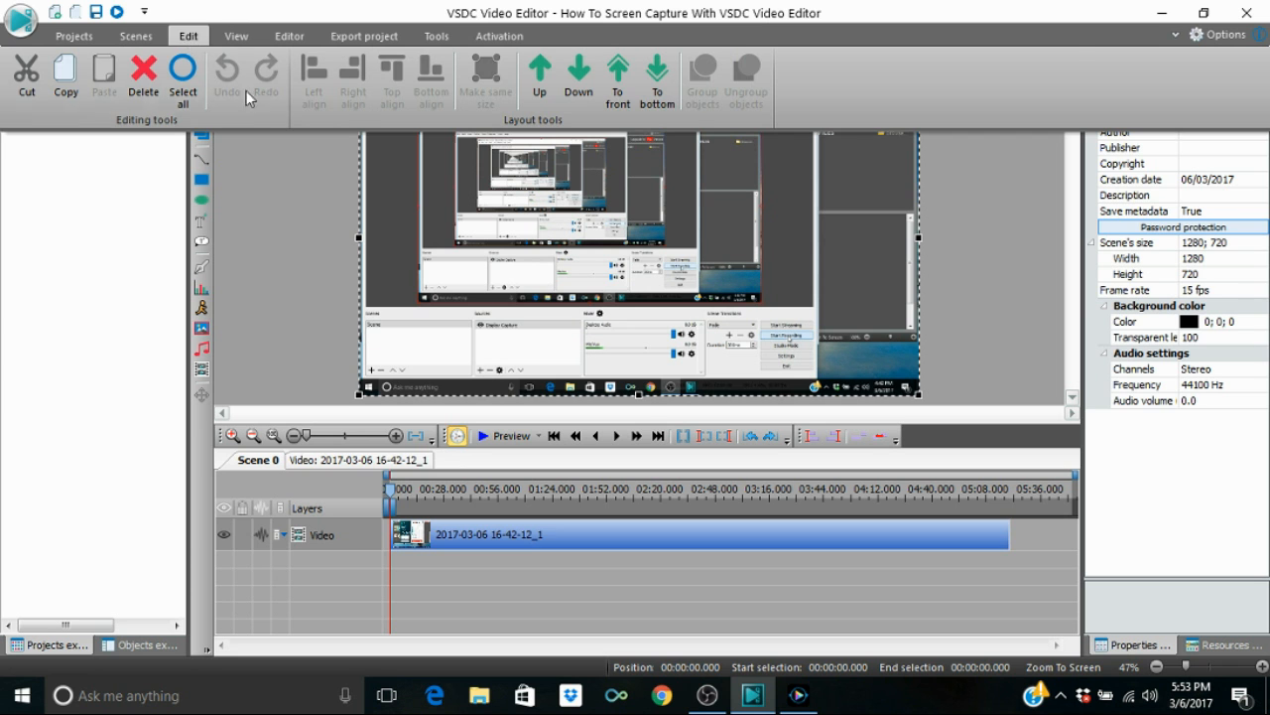
{"action": "left_click", "coordinate": [581, 540]}
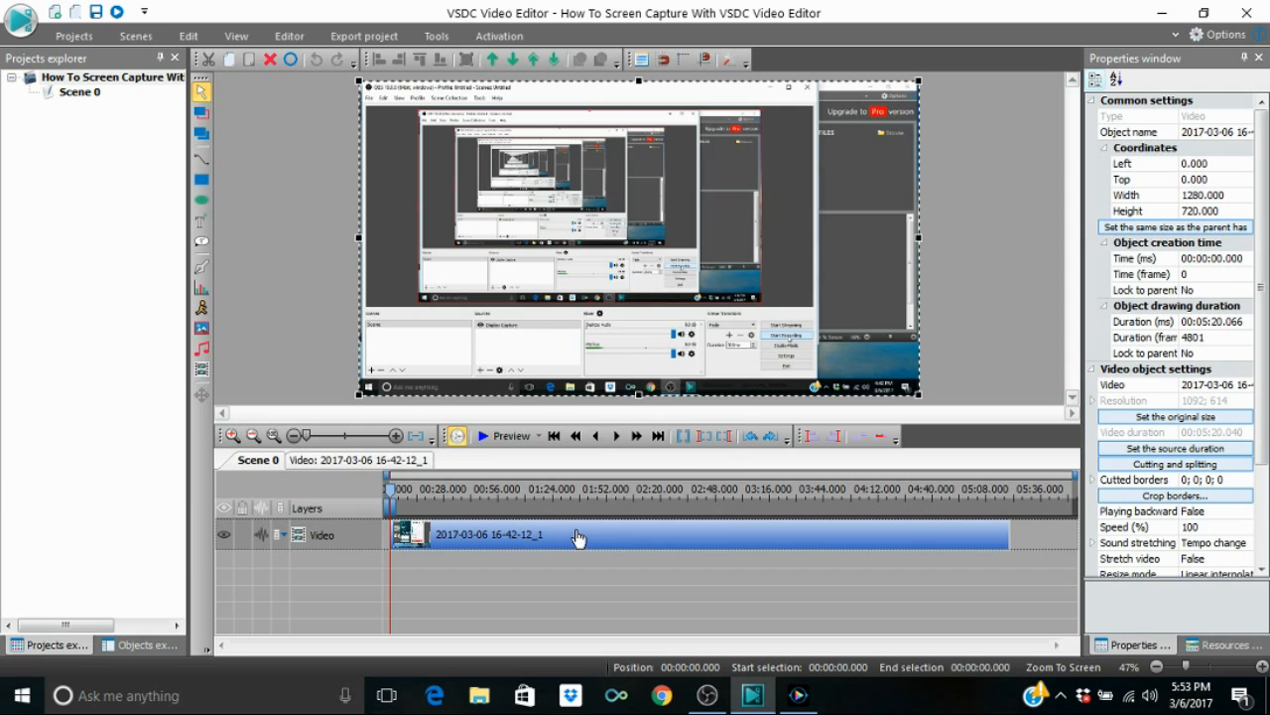
{"action": "right_click", "coordinate": [578, 533]}
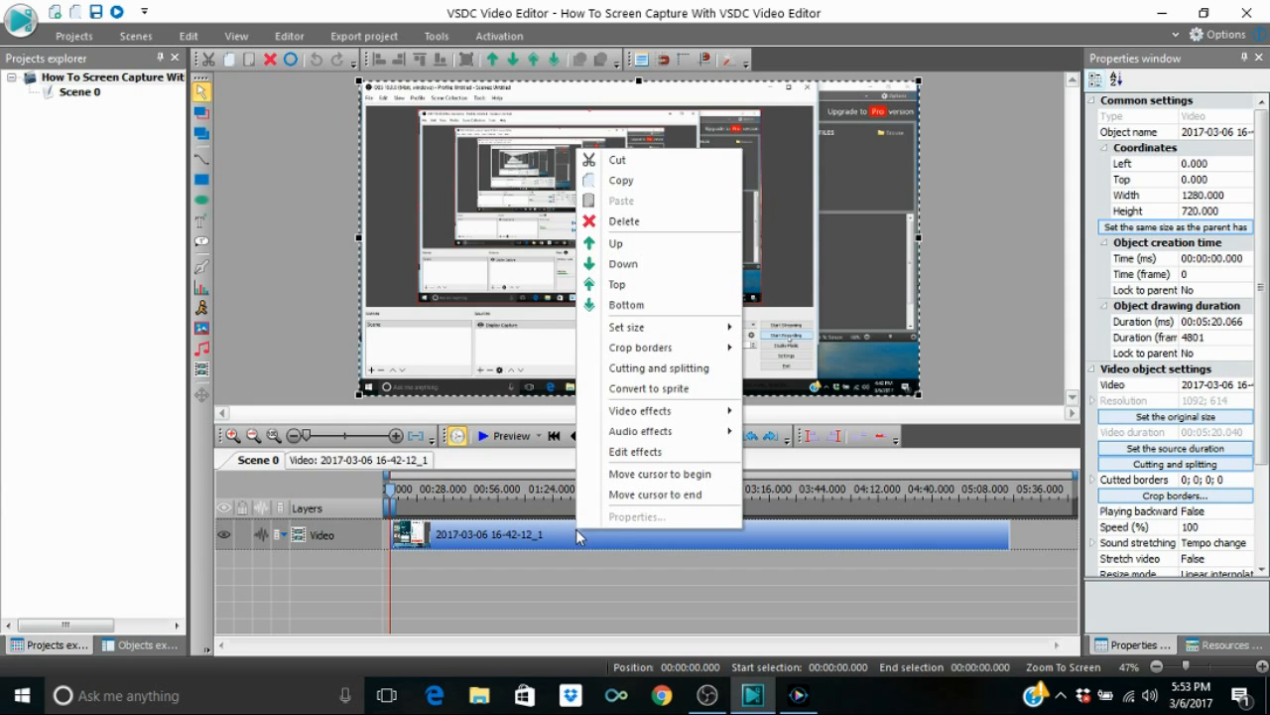
{"action": "left_click", "coordinate": [690, 371]}
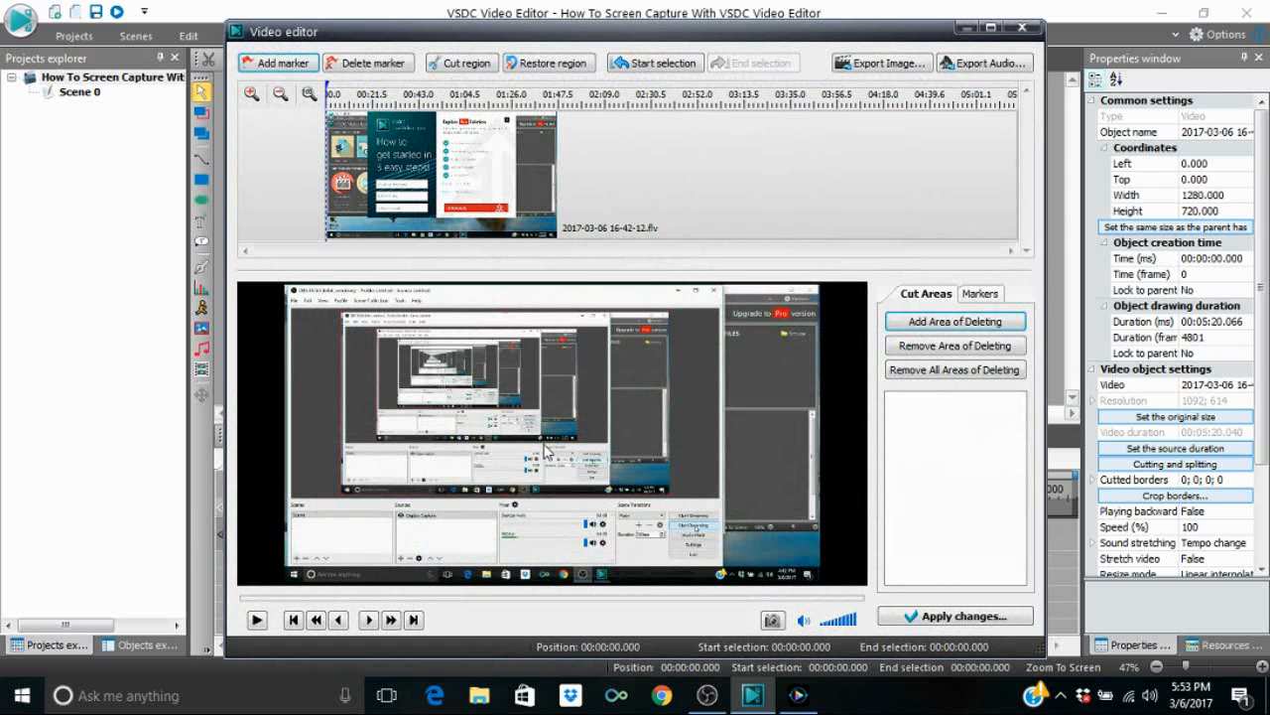
Step: Play the clip's first five seconds and replay it from about 4.1 seconds to look for a cut point
{"action": "left_click", "coordinate": [257, 619]}
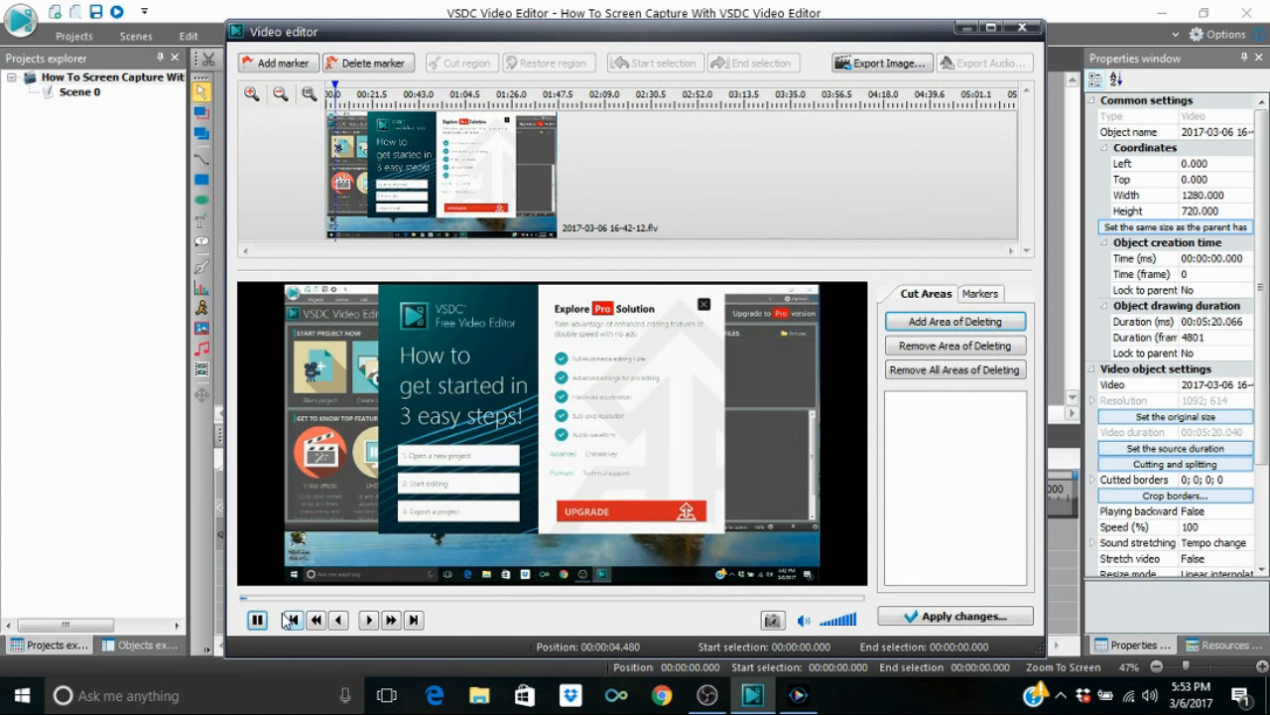
{"action": "left_click", "coordinate": [257, 620]}
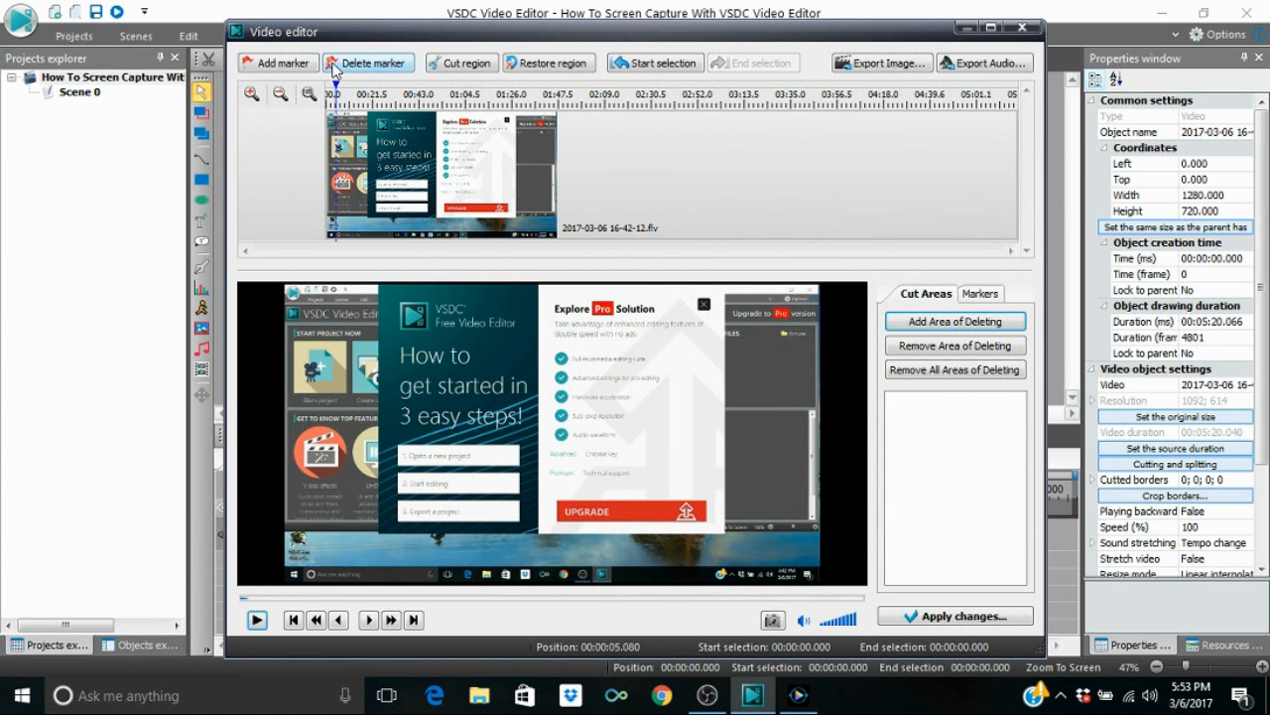
{"action": "left_click", "coordinate": [251, 94]}
{"action": "left_click", "coordinate": [251, 94]}
{"action": "left_click", "coordinate": [251, 95]}
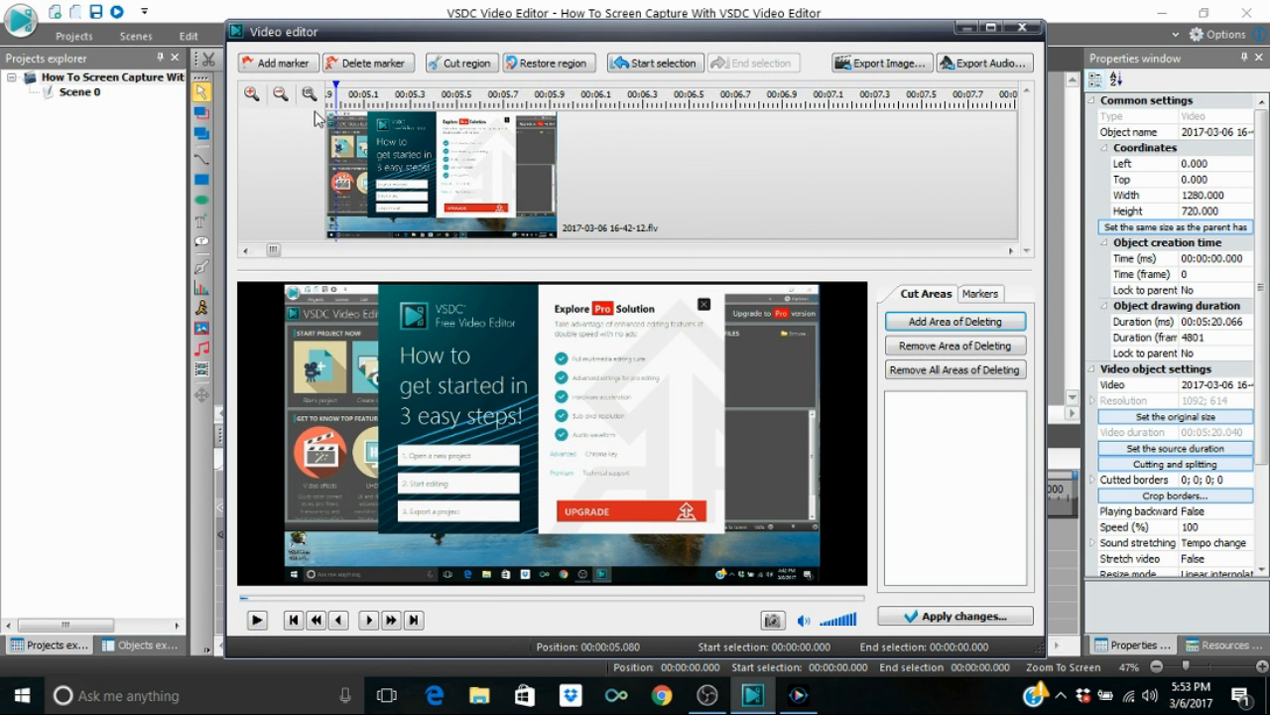
{"action": "left_click_drag", "start_coordinate": [273, 250], "coordinate": [261, 251]}
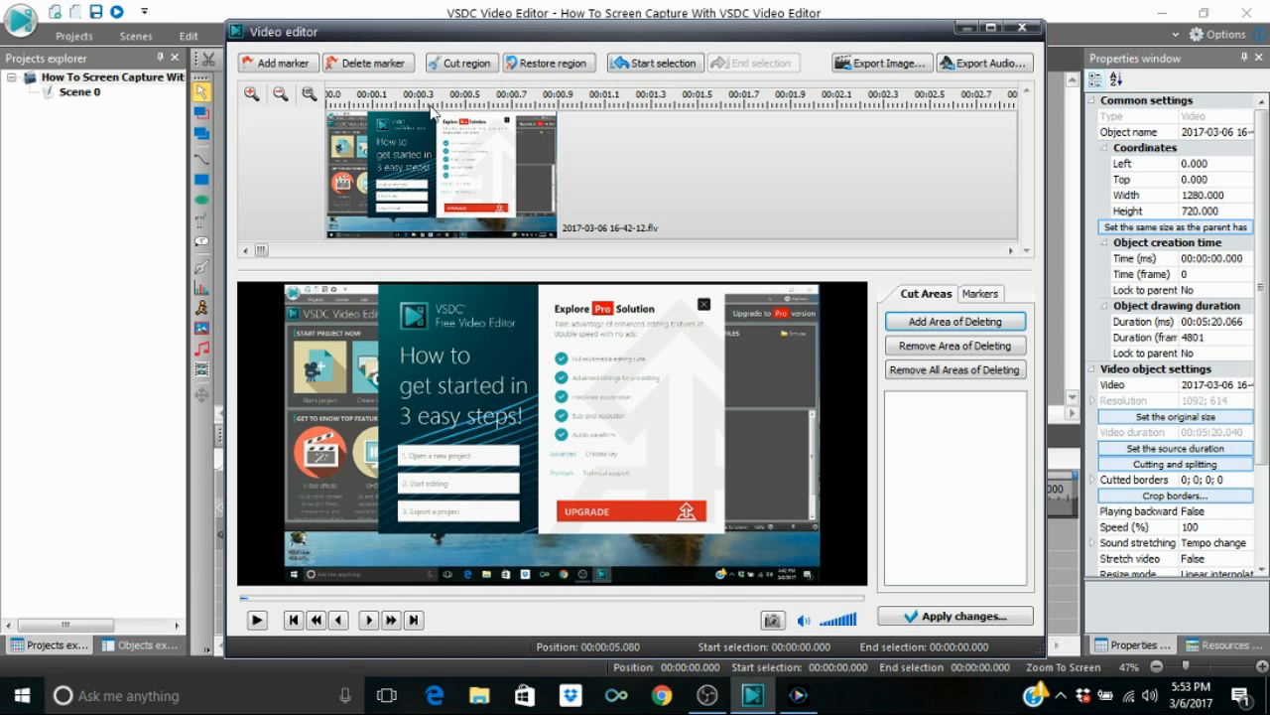
{"action": "left_click_drag", "start_coordinate": [264, 251], "coordinate": [274, 255]}
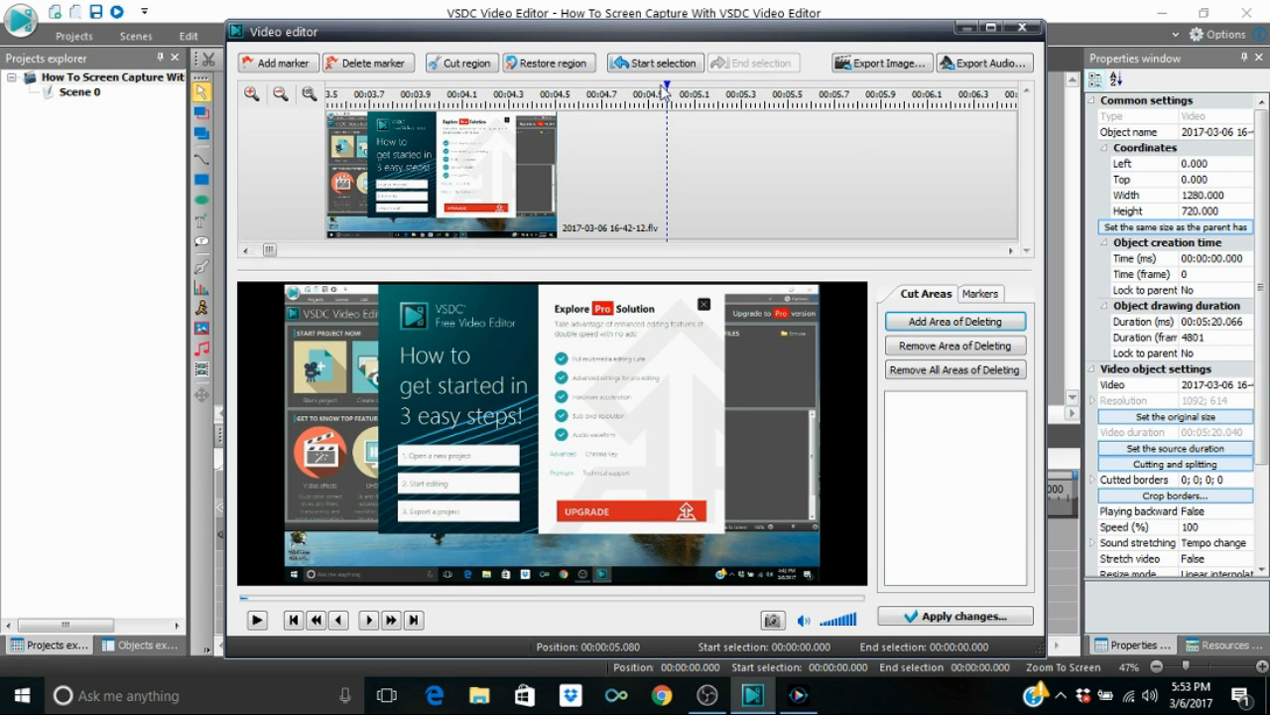
{"action": "left_click", "coordinate": [441, 98]}
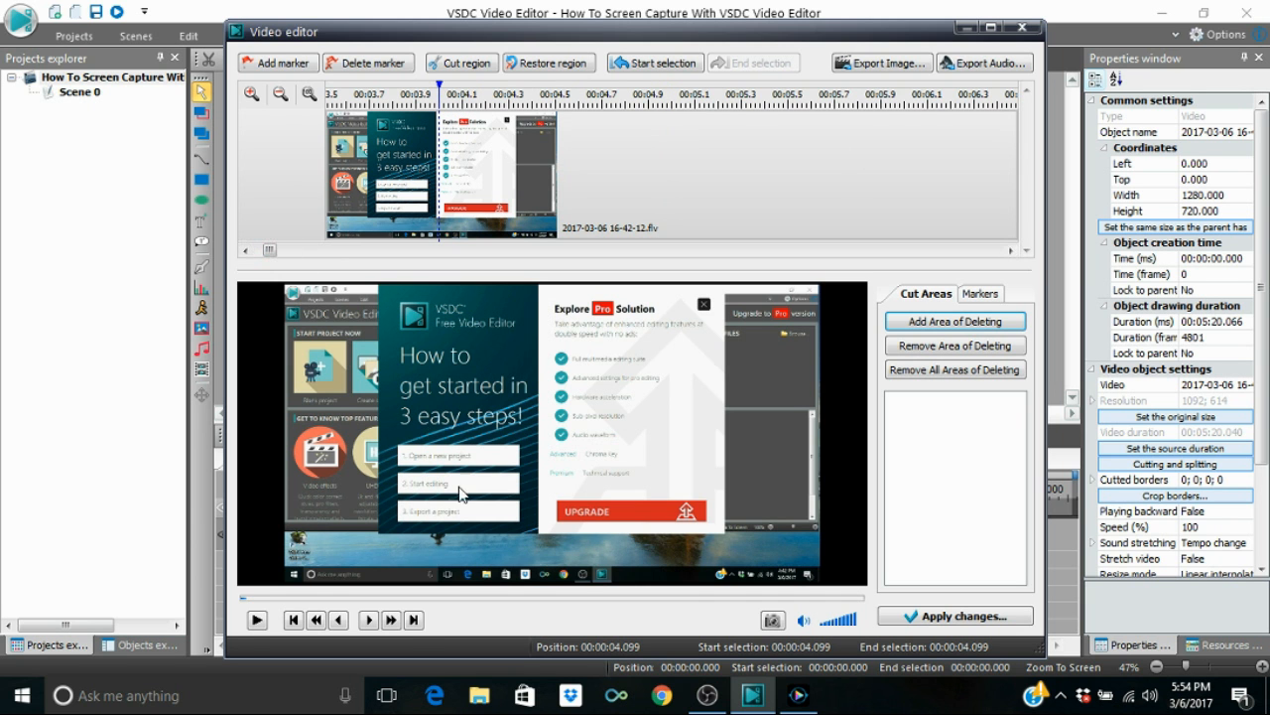
{"action": "left_click", "coordinate": [257, 619]}
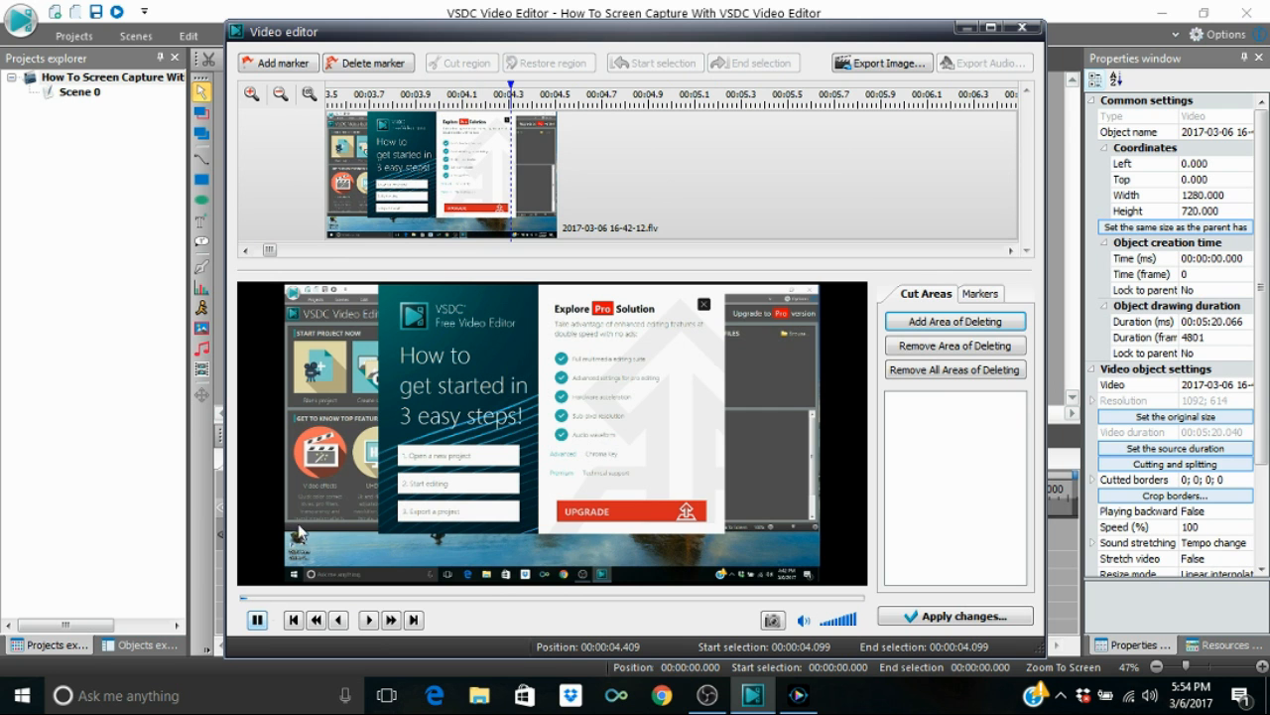
{"action": "key", "text": "space"}
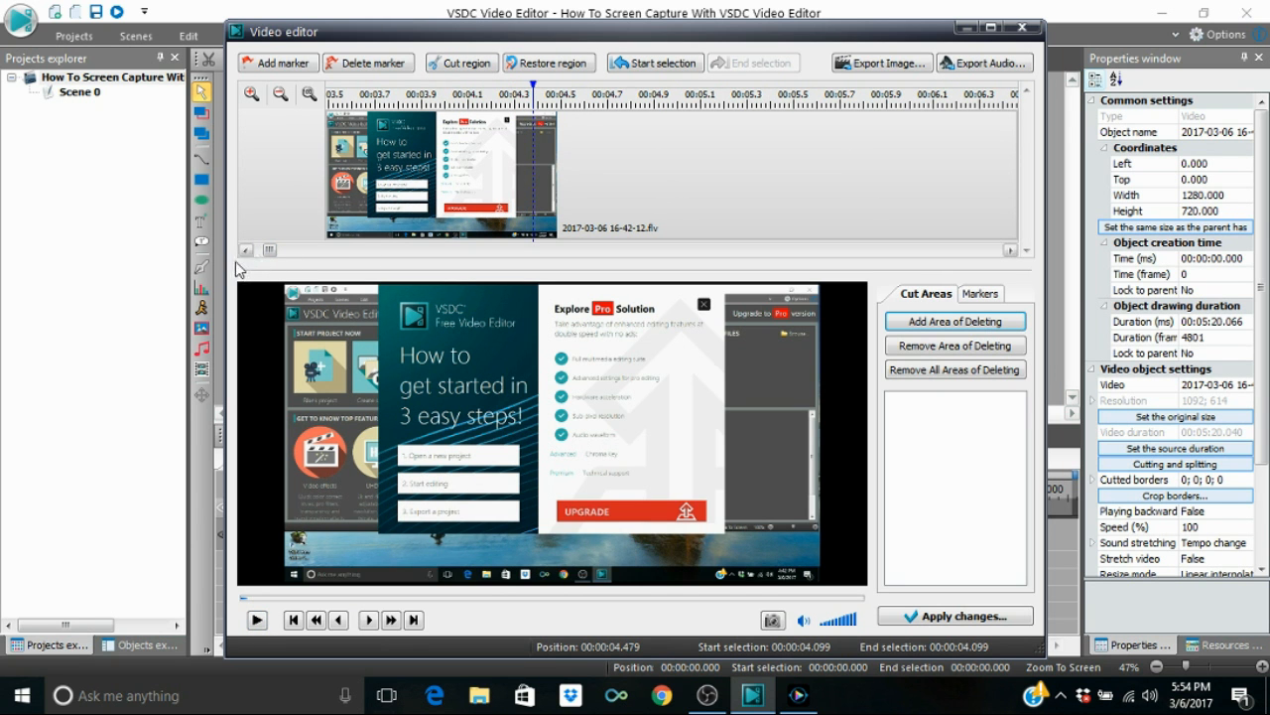
Step: Replay the clip from about 2.4 seconds and again from about 3.2 seconds to narrow down the cut point
{"action": "left_click_drag", "start_coordinate": [268, 248], "coordinate": [256, 252]}
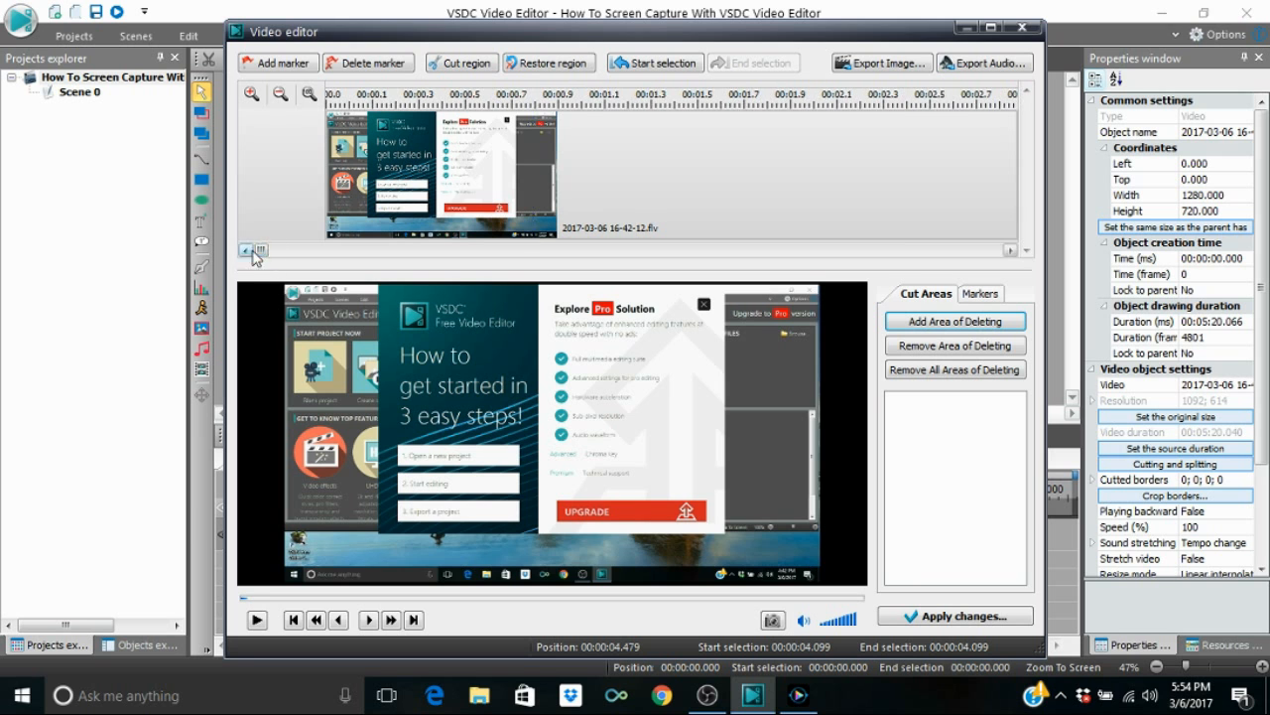
{"action": "left_click", "coordinate": [878, 101]}
{"action": "left_click", "coordinate": [257, 619]}
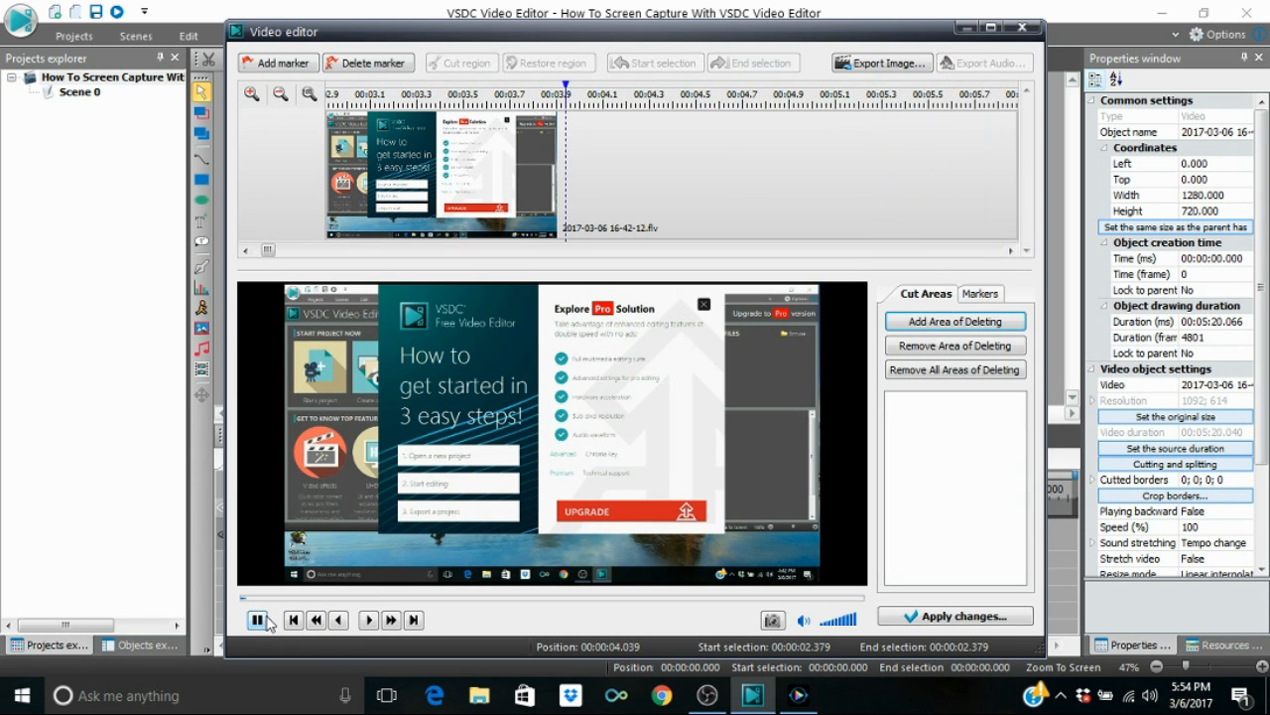
{"action": "key", "text": "space"}
{"action": "left_click", "coordinate": [369, 103]}
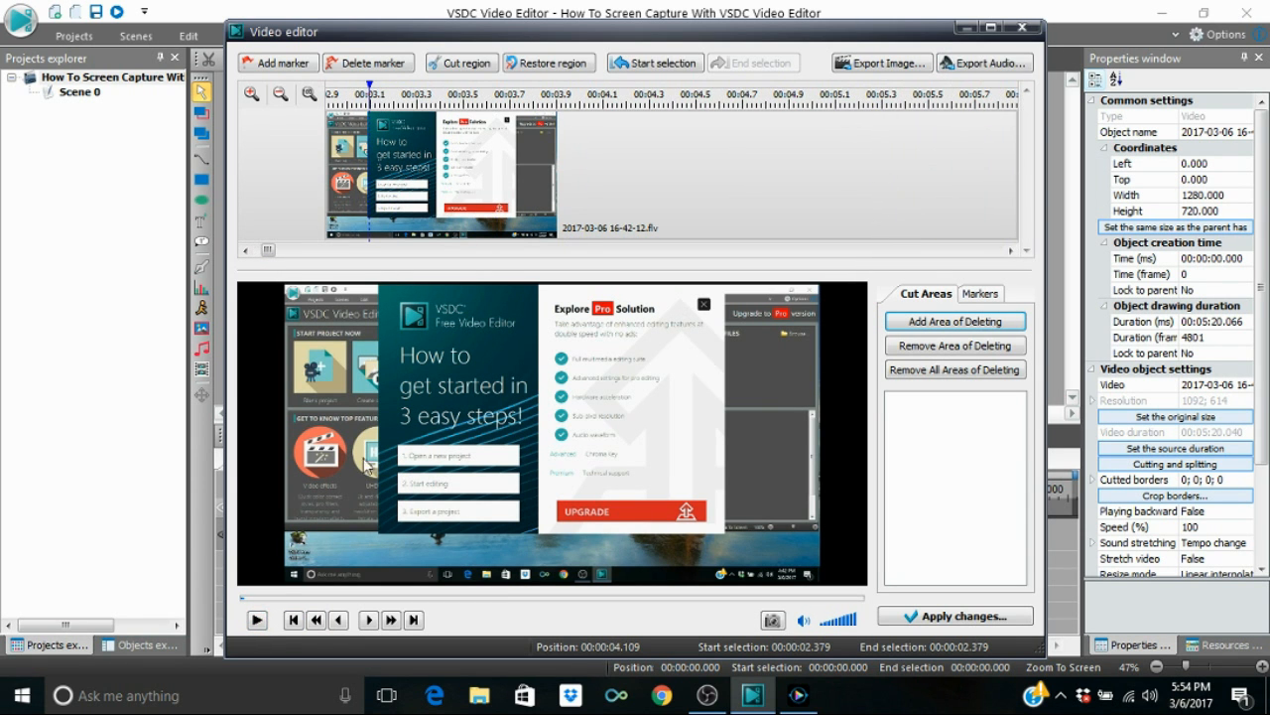
{"action": "left_click", "coordinate": [257, 621]}
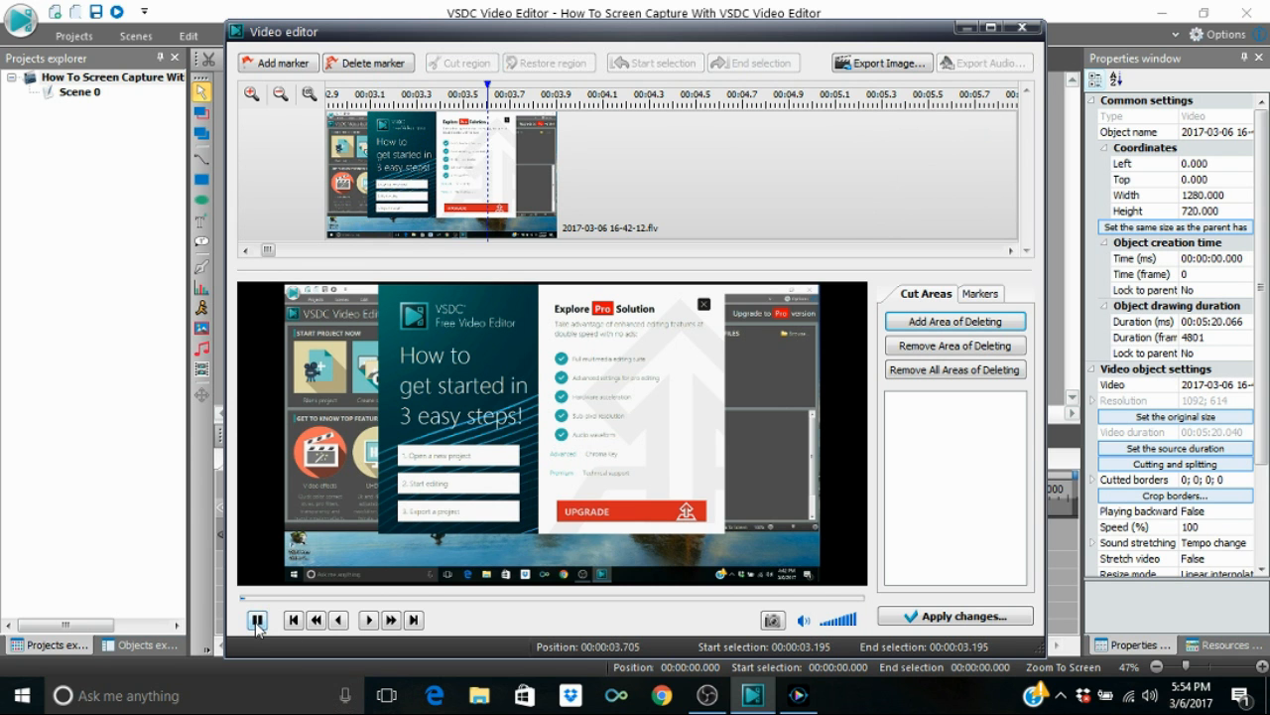
{"action": "left_click", "coordinate": [257, 622]}
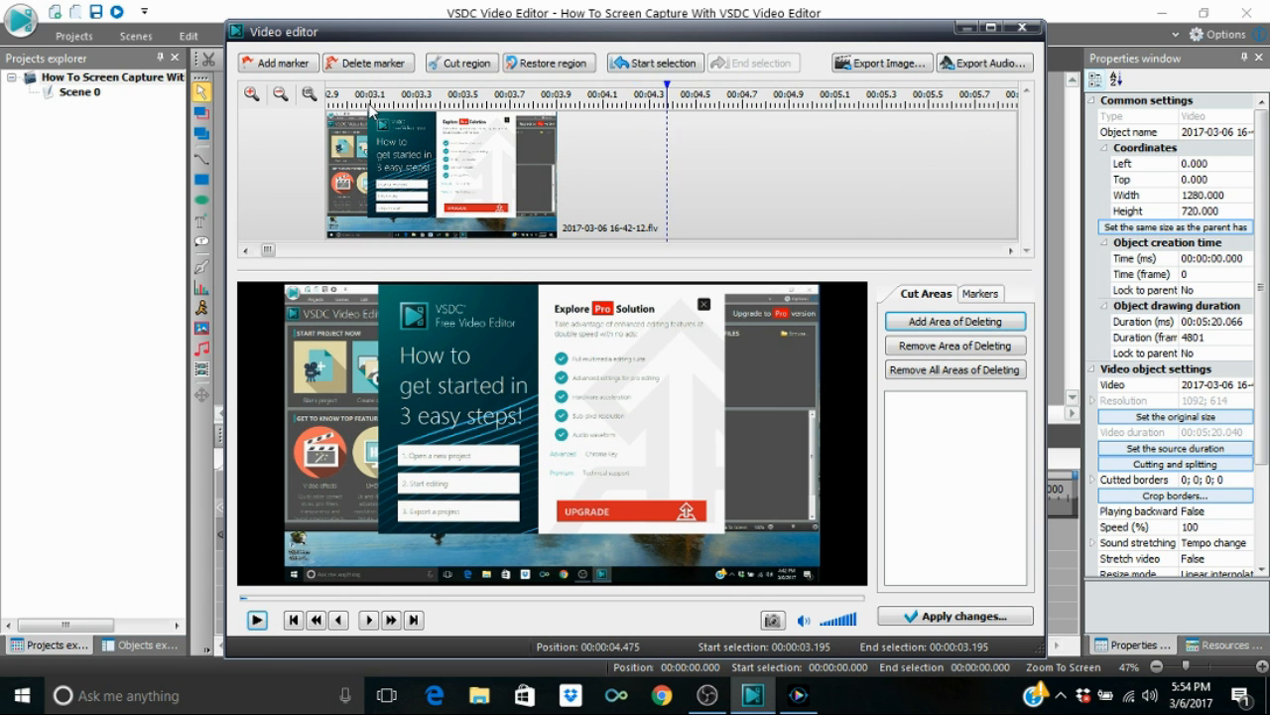
Step: Cut the region from 00:00:00.000 to 00:00:02.603 out of the clip and play back the new beginning
{"action": "left_click", "coordinate": [367, 107]}
{"action": "left_click_drag", "start_coordinate": [267, 255], "coordinate": [267, 257]}
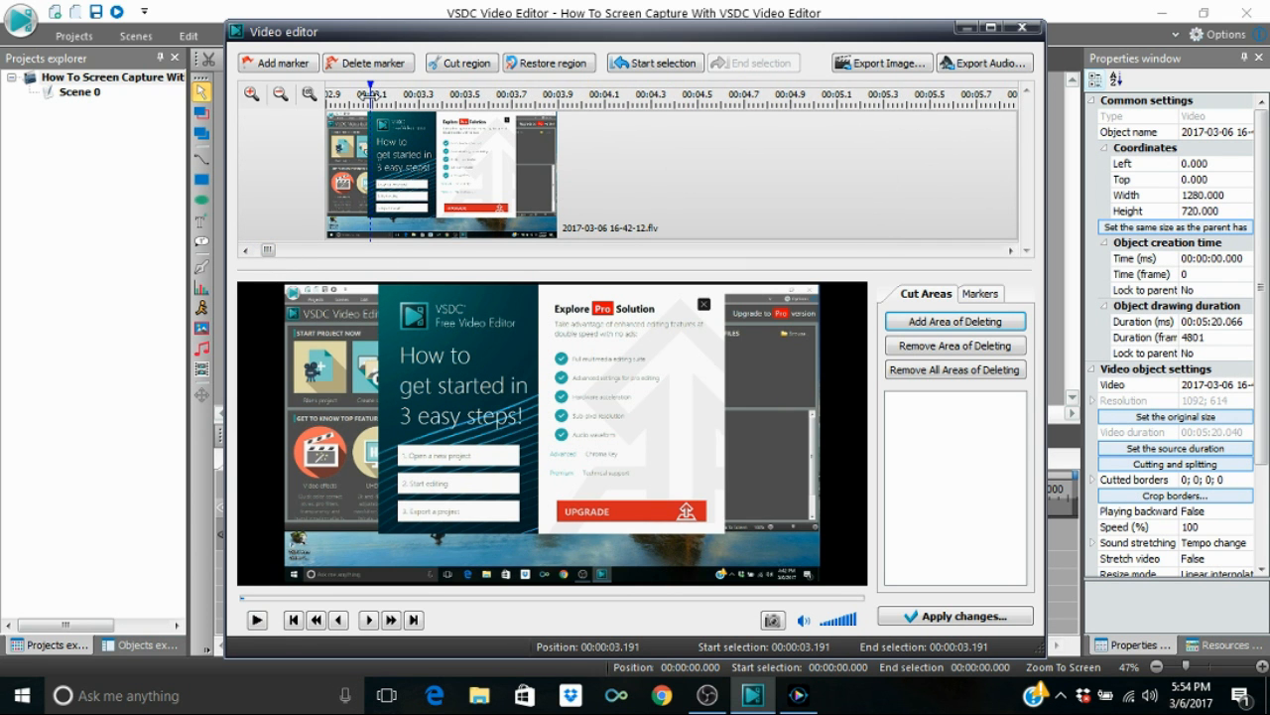
{"action": "left_click_drag", "start_coordinate": [372, 96], "coordinate": [58, 88]}
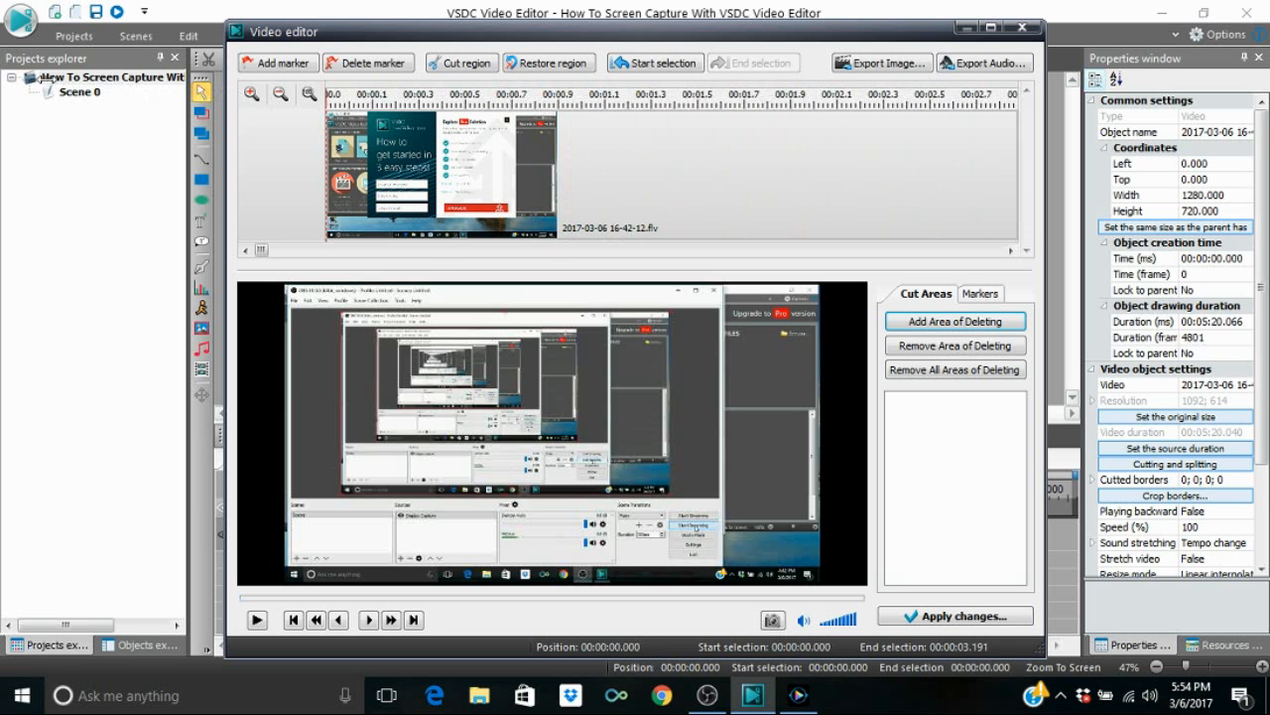
{"action": "left_click_drag", "start_coordinate": [266, 250], "coordinate": [266, 253]}
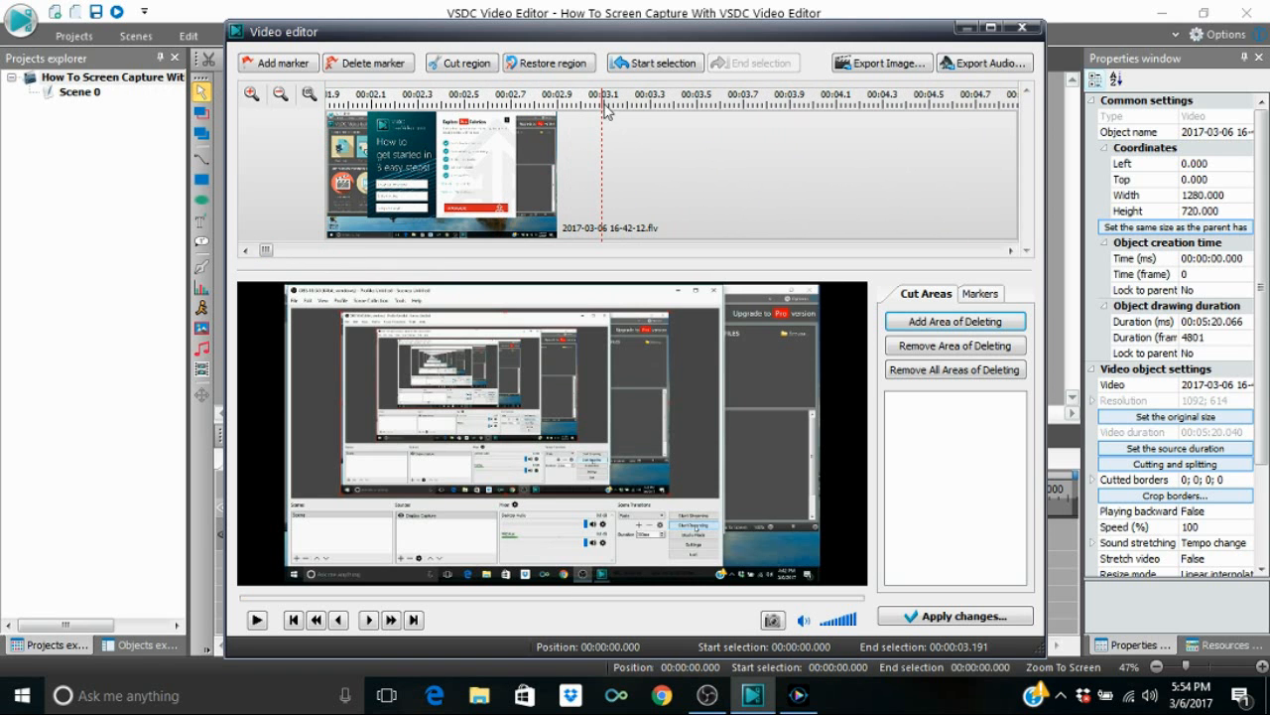
{"action": "left_click_drag", "start_coordinate": [602, 99], "coordinate": [465, 104]}
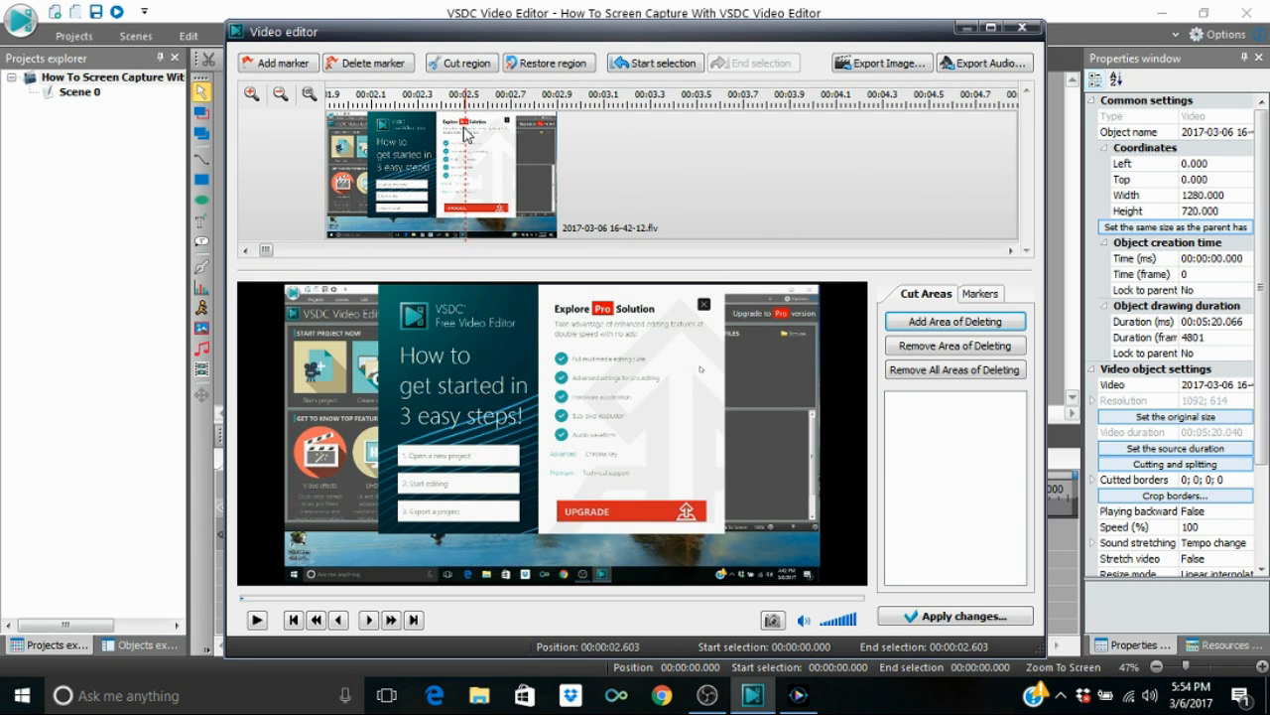
{"action": "left_click", "coordinate": [478, 66]}
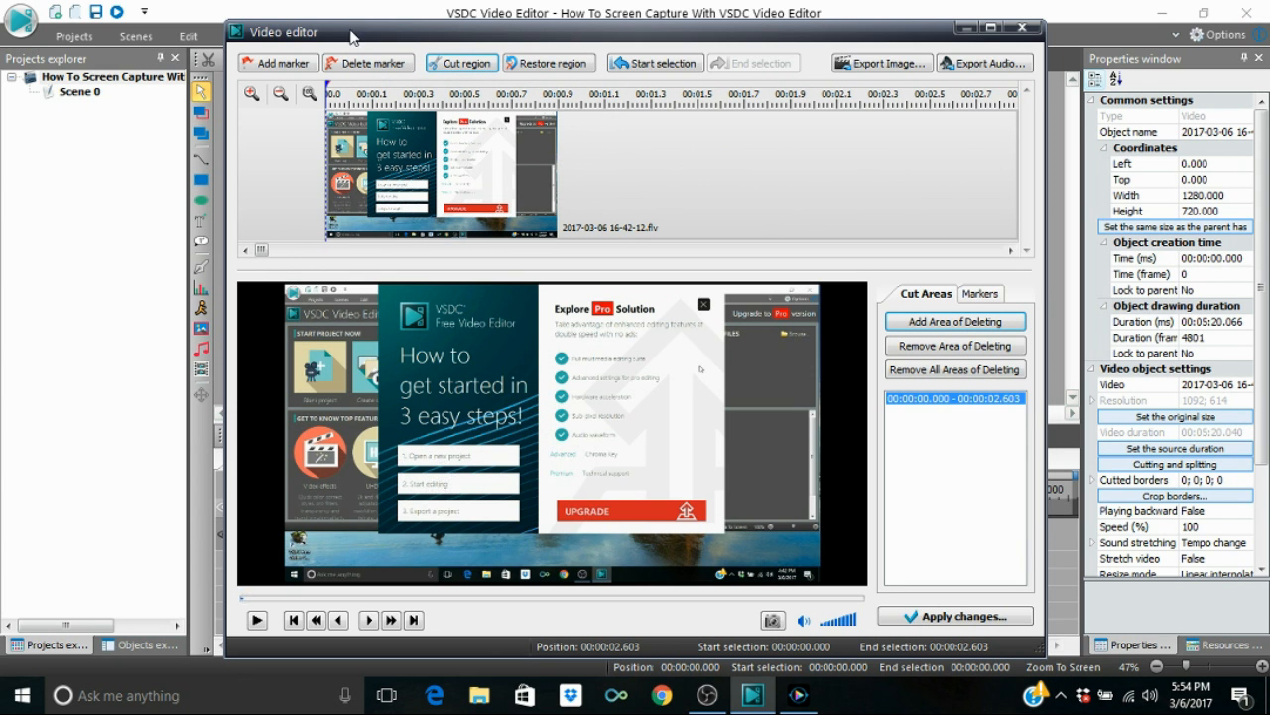
{"action": "left_click", "coordinate": [257, 620]}
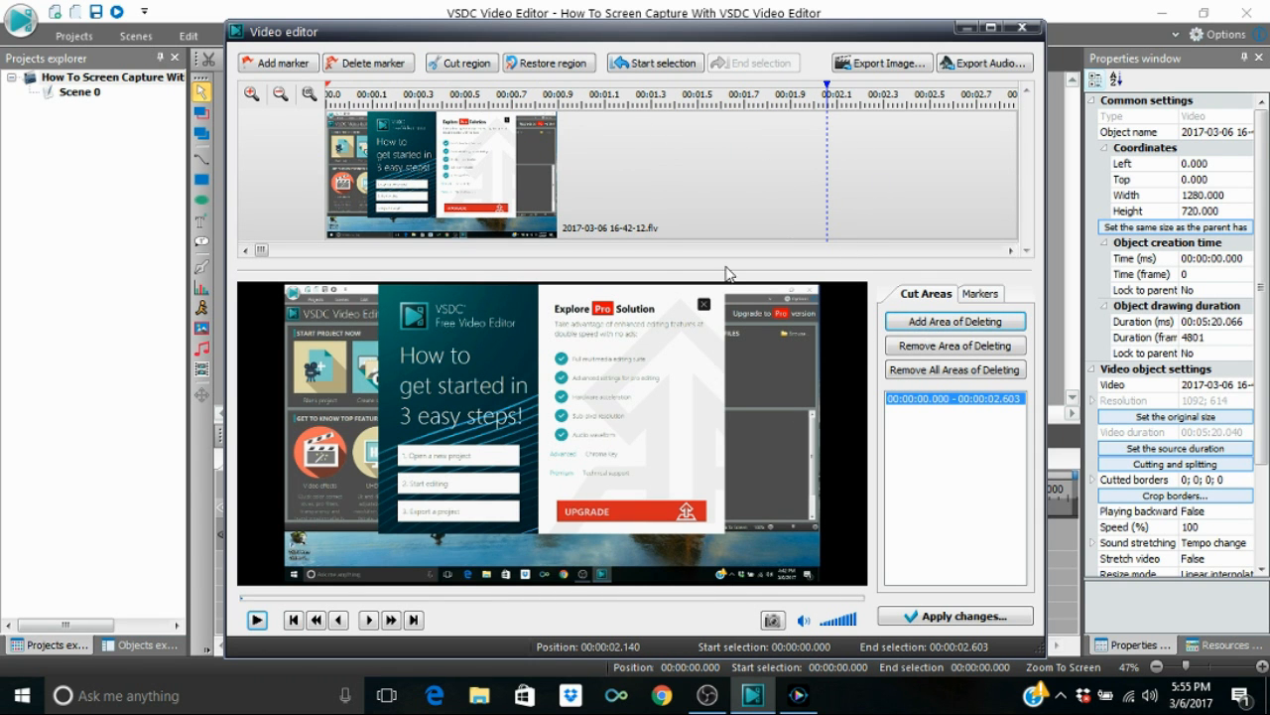
Step: Go to the end of the clip and check frames backwards from 00:05:16.896 to 00:05:15.357 to find an end cut point
{"action": "left_click_drag", "start_coordinate": [259, 252], "coordinate": [1055, 273]}
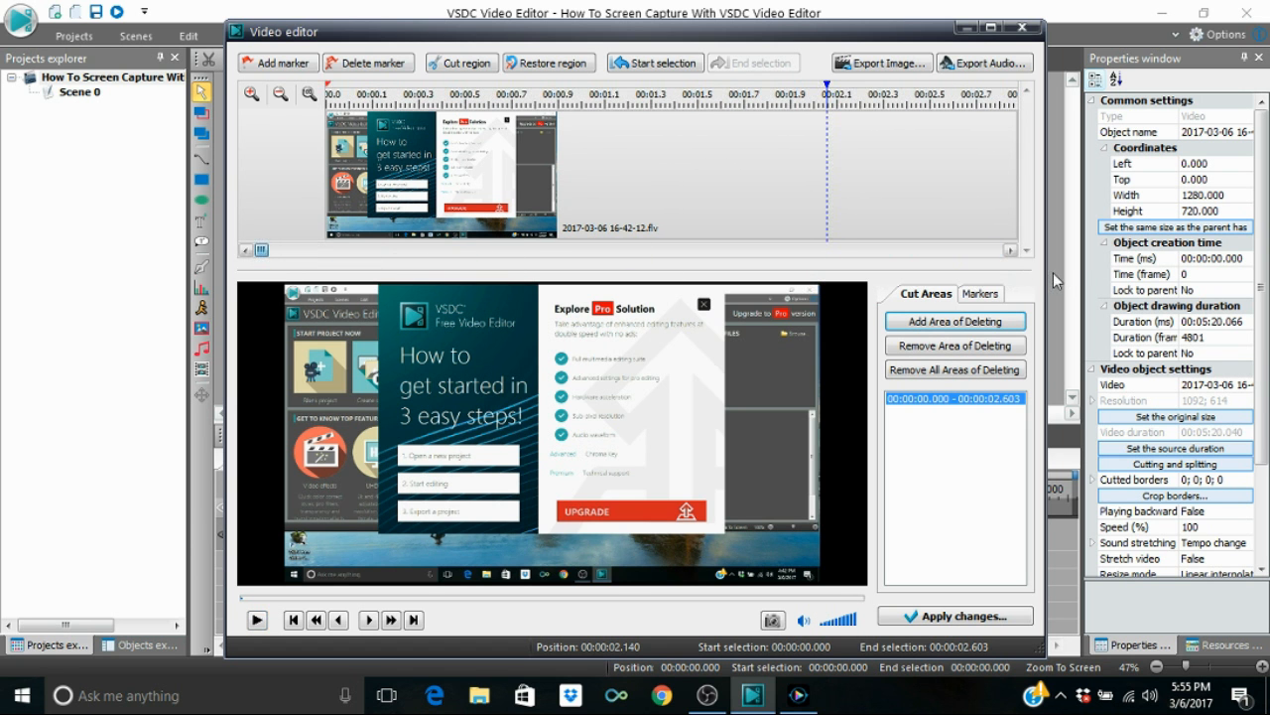
{"action": "left_click_drag", "start_coordinate": [259, 254], "coordinate": [1005, 272]}
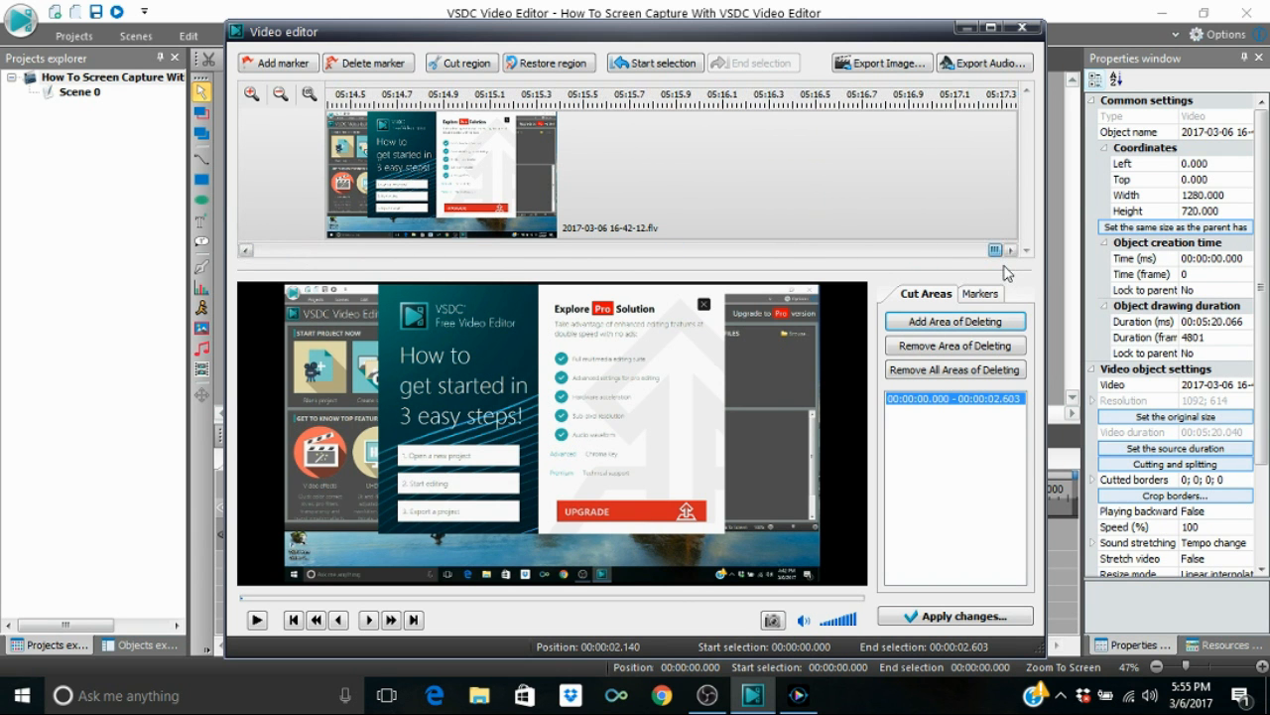
{"action": "left_click", "coordinate": [997, 255]}
{"action": "left_click", "coordinate": [1001, 255]}
{"action": "left_click", "coordinate": [891, 103]}
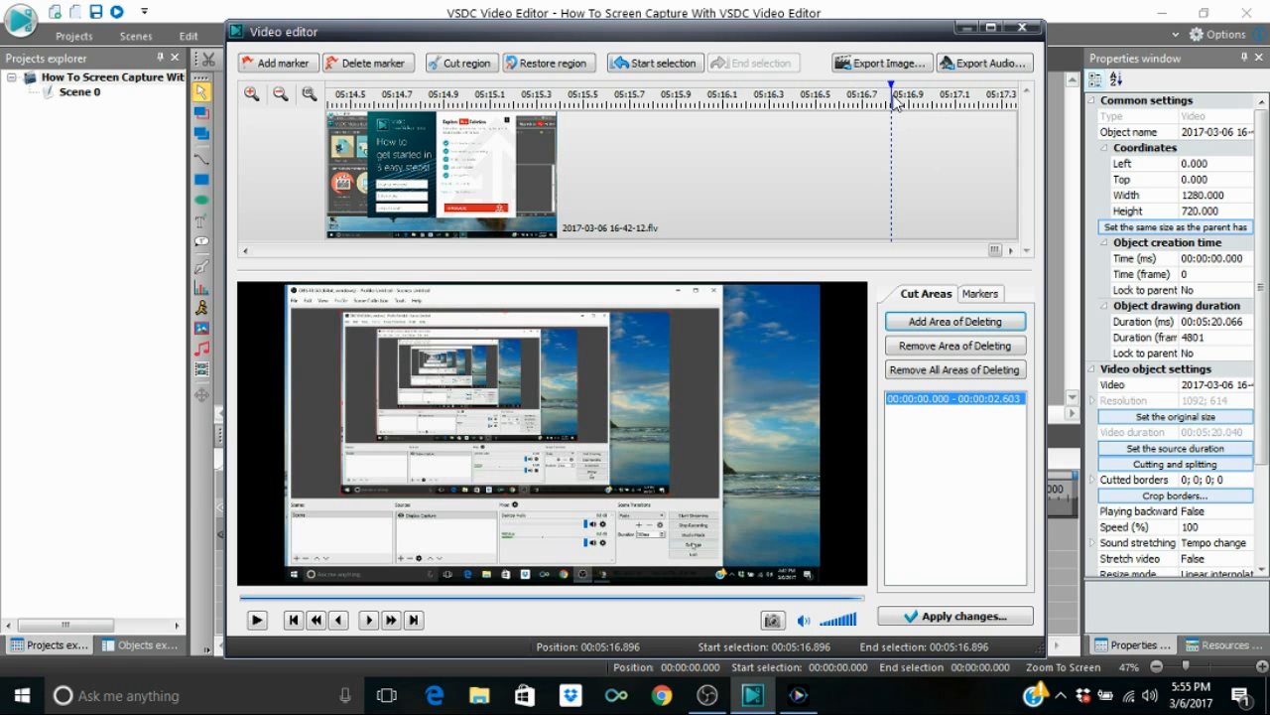
{"action": "left_click", "coordinate": [822, 103]}
{"action": "left_click", "coordinate": [770, 103]}
{"action": "left_click", "coordinate": [661, 103]}
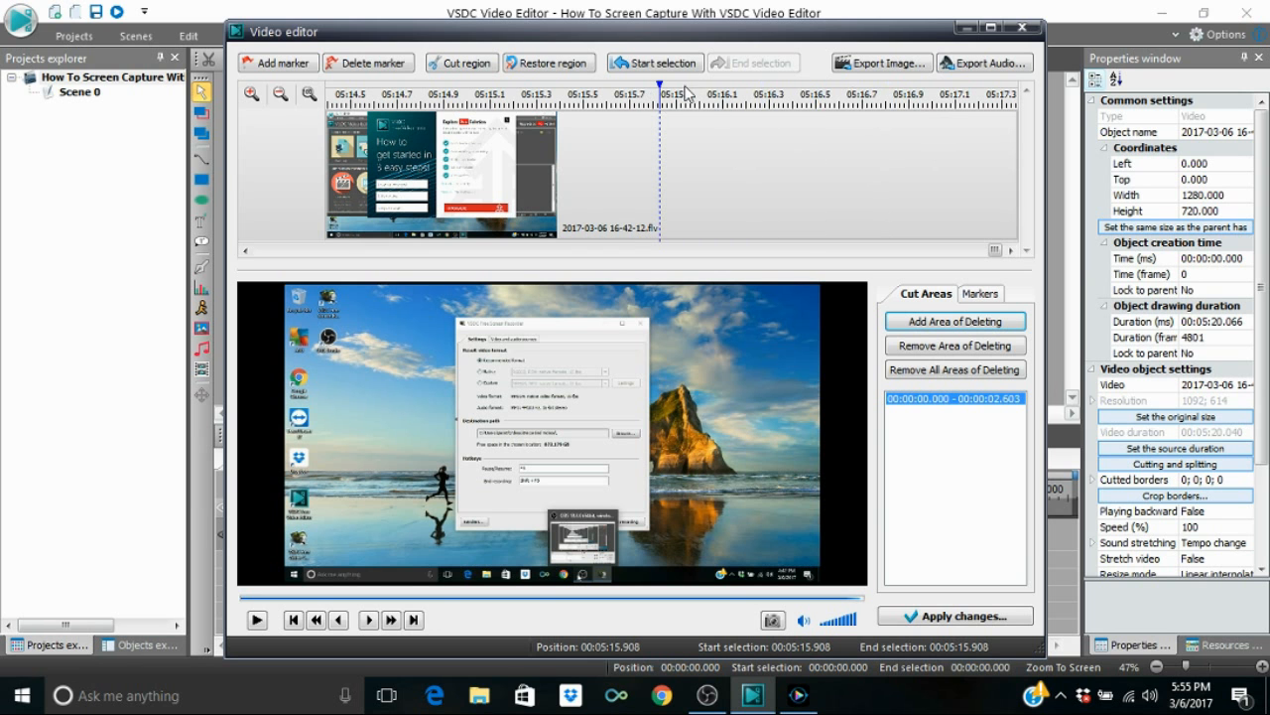
{"action": "left_click", "coordinate": [606, 94]}
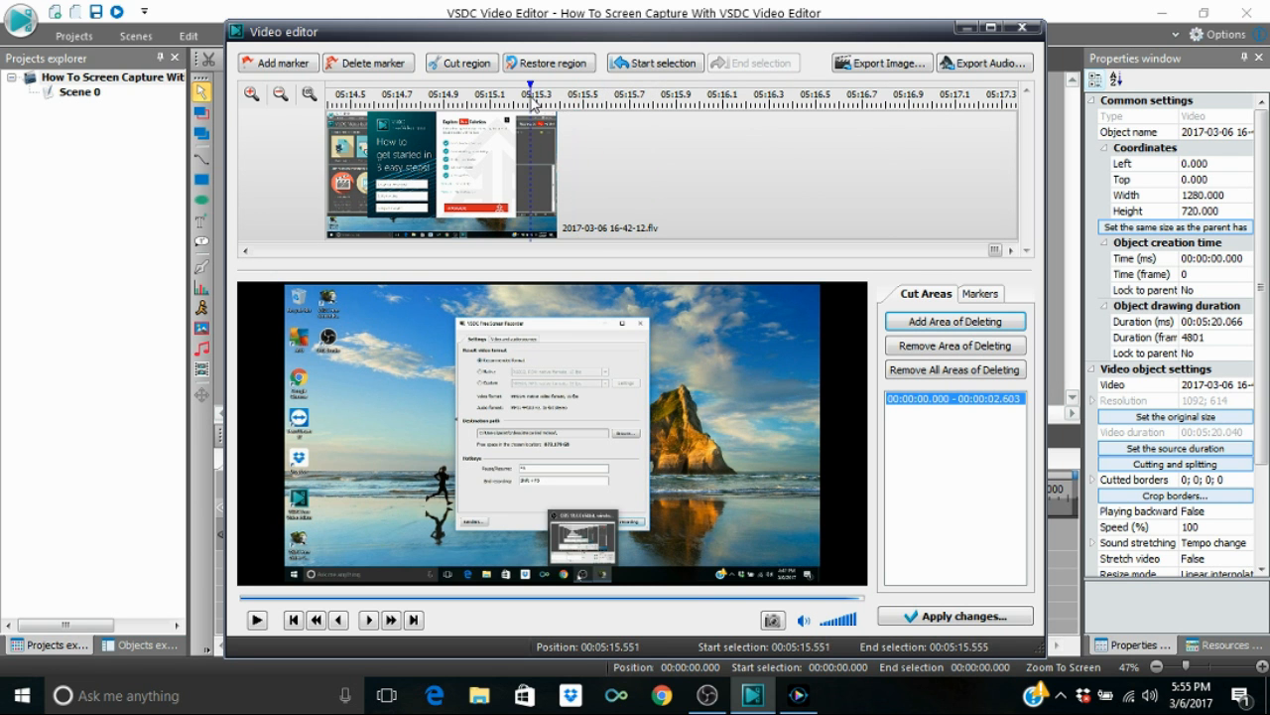
{"action": "left_click", "coordinate": [529, 97]}
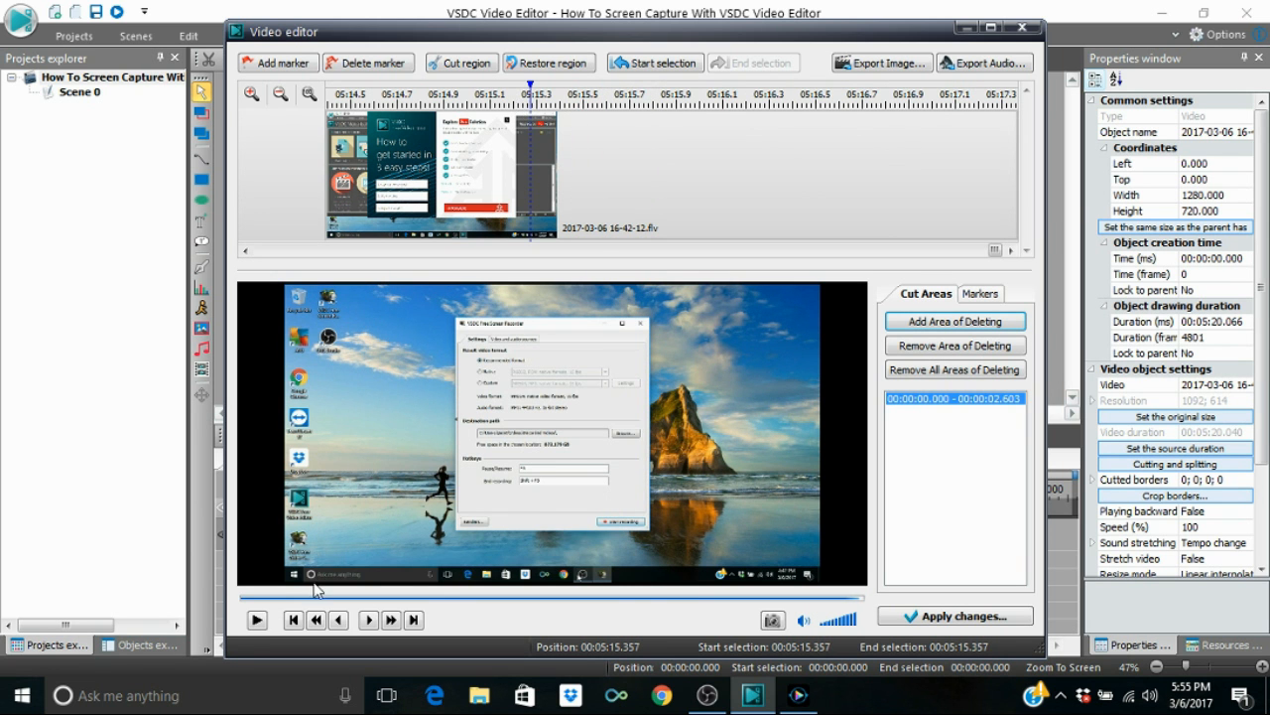
Step: Play the clip's ending from 00:05:15.357 and replay it from 00:05:14.909, stopping at 00:05:16.029, to narrow down the end cut point
{"action": "left_click", "coordinate": [256, 621]}
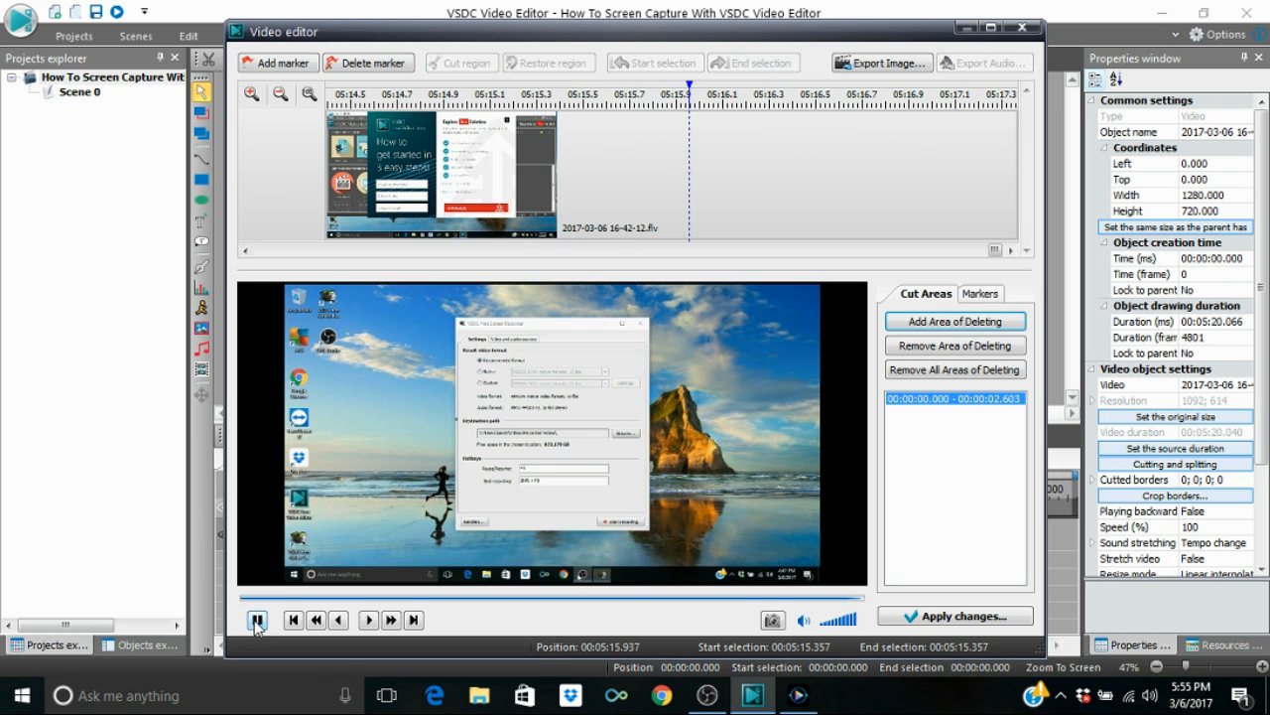
{"action": "left_click", "coordinate": [256, 621]}
{"action": "left_click", "coordinate": [427, 99]}
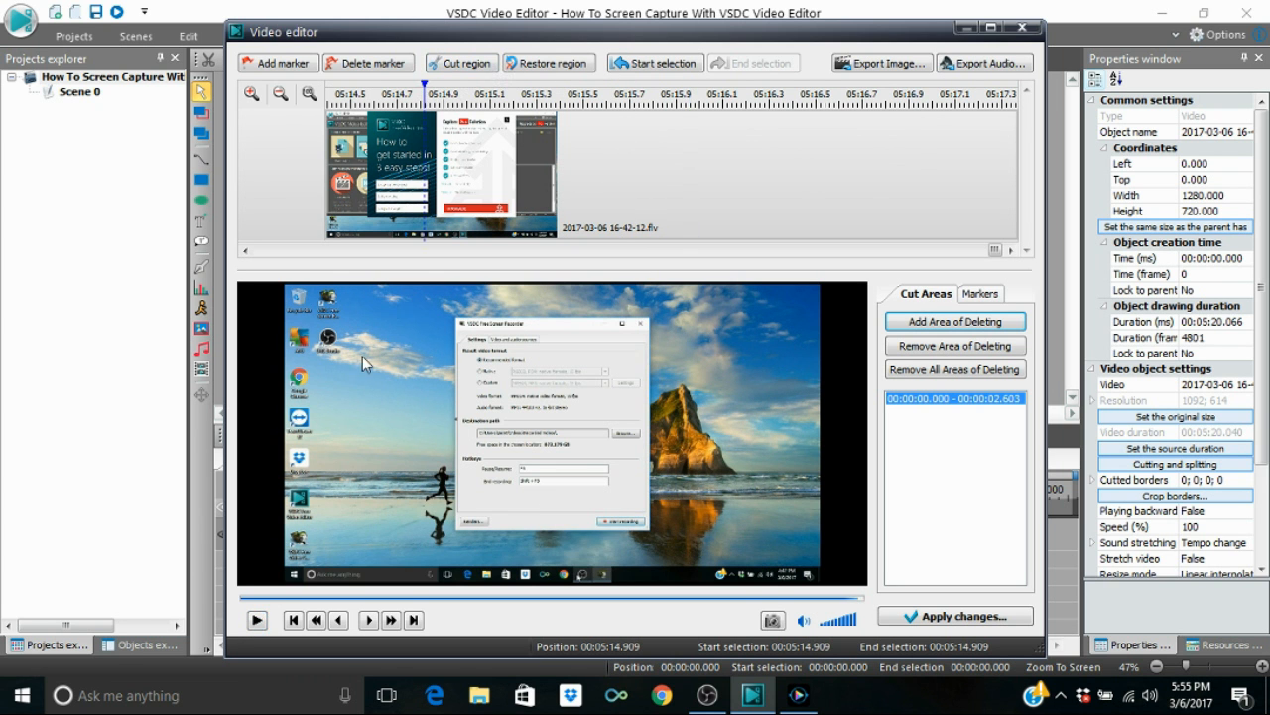
{"action": "left_click", "coordinate": [256, 621]}
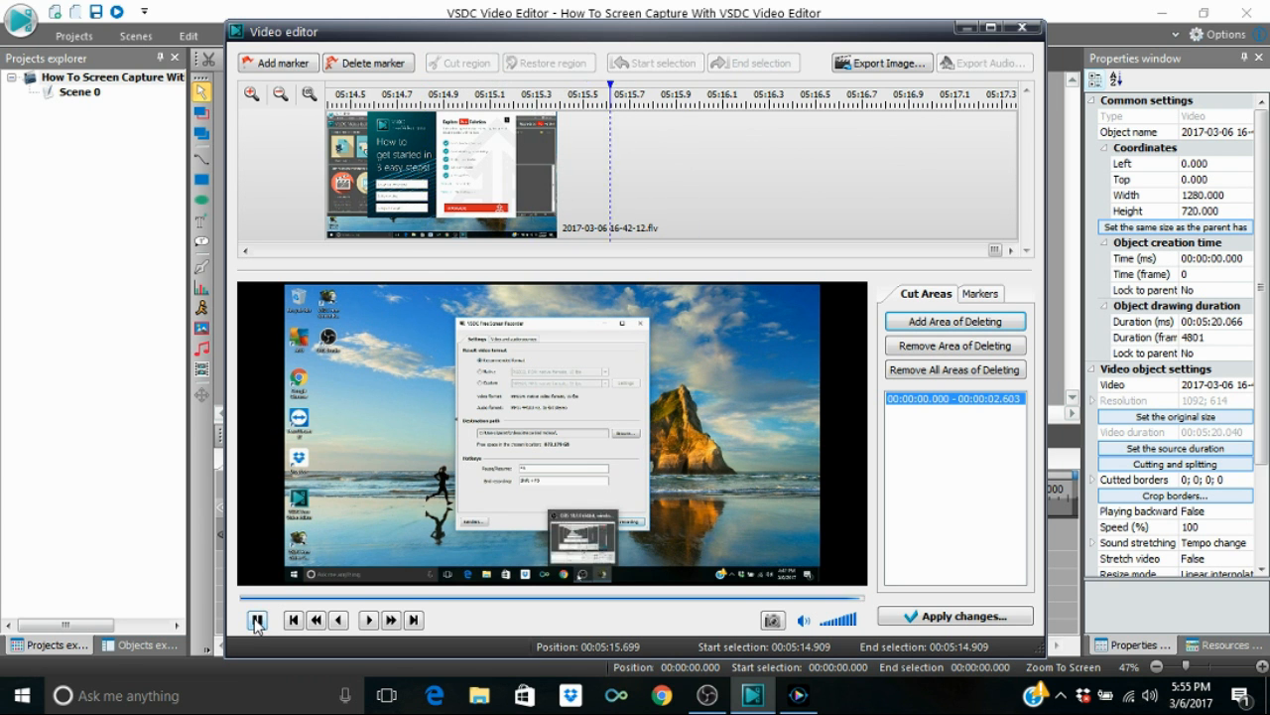
{"action": "left_click", "coordinate": [256, 620]}
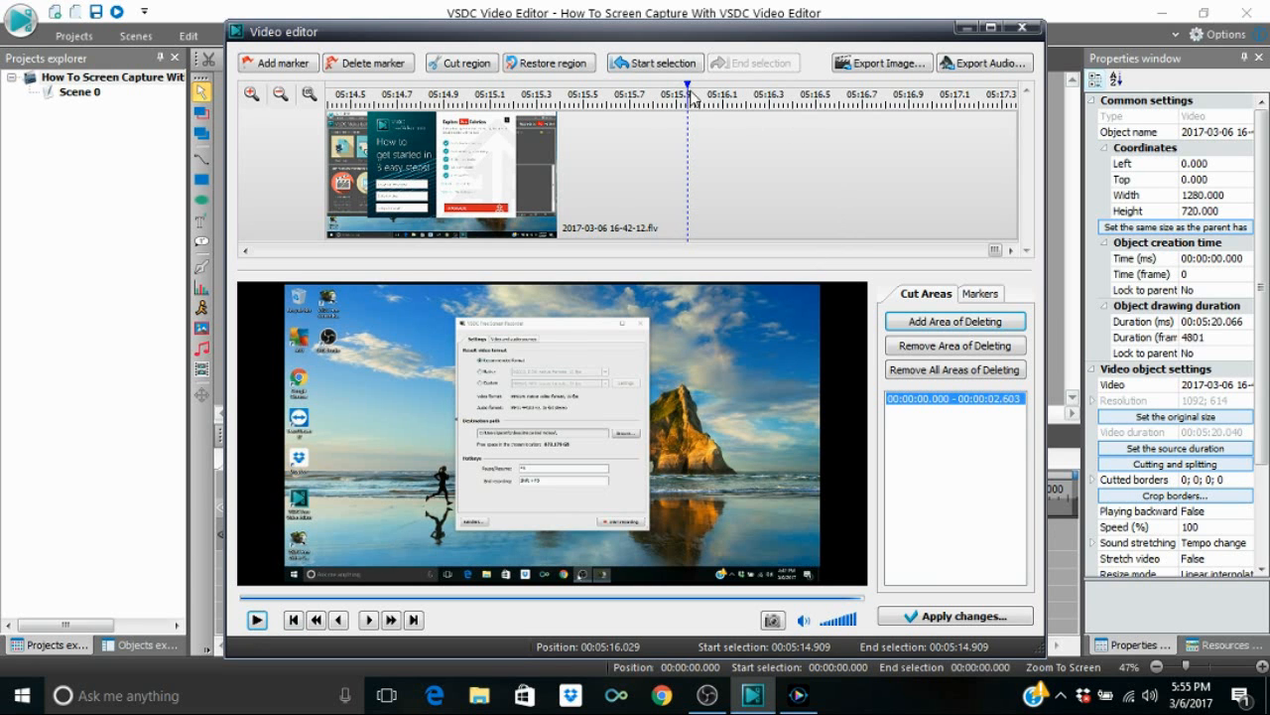
Step: Cut the ending from 00:05:18.632 to 00:05:20.040 out of the clip and play back the new ending from 00:05:14.165
{"action": "left_click_drag", "start_coordinate": [687, 94], "coordinate": [1092, 100]}
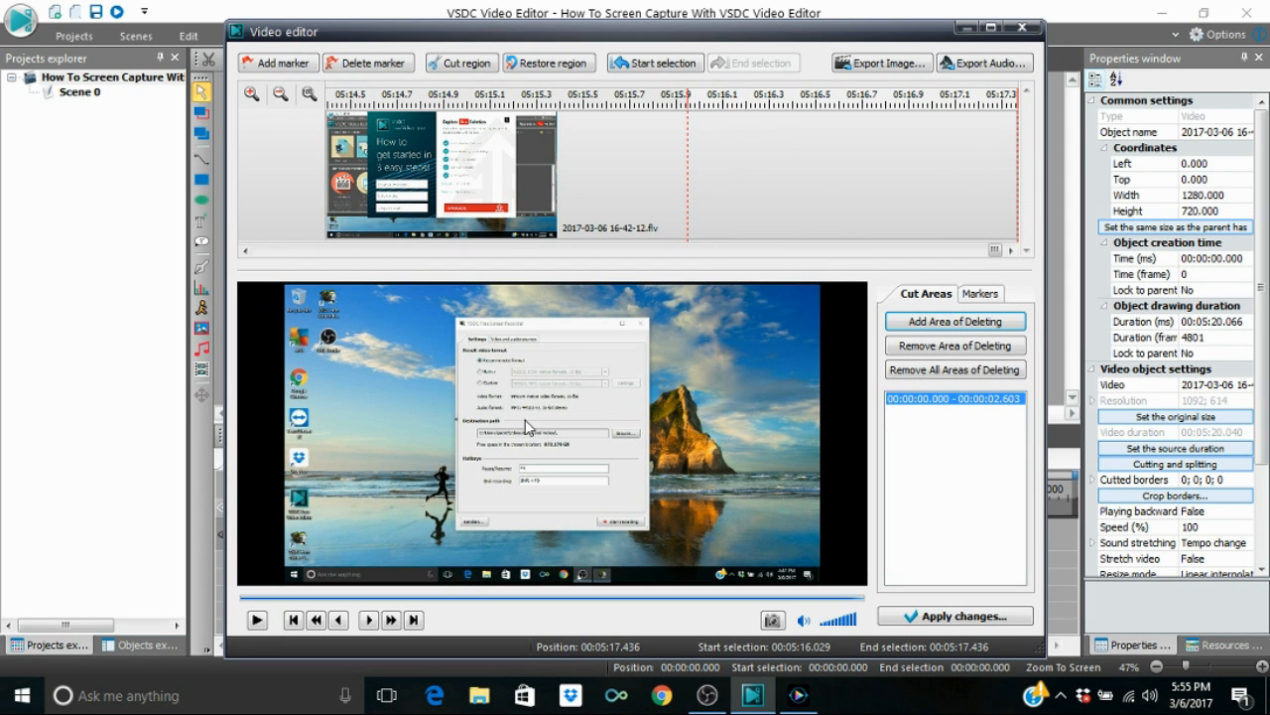
{"action": "left_click", "coordinate": [470, 64]}
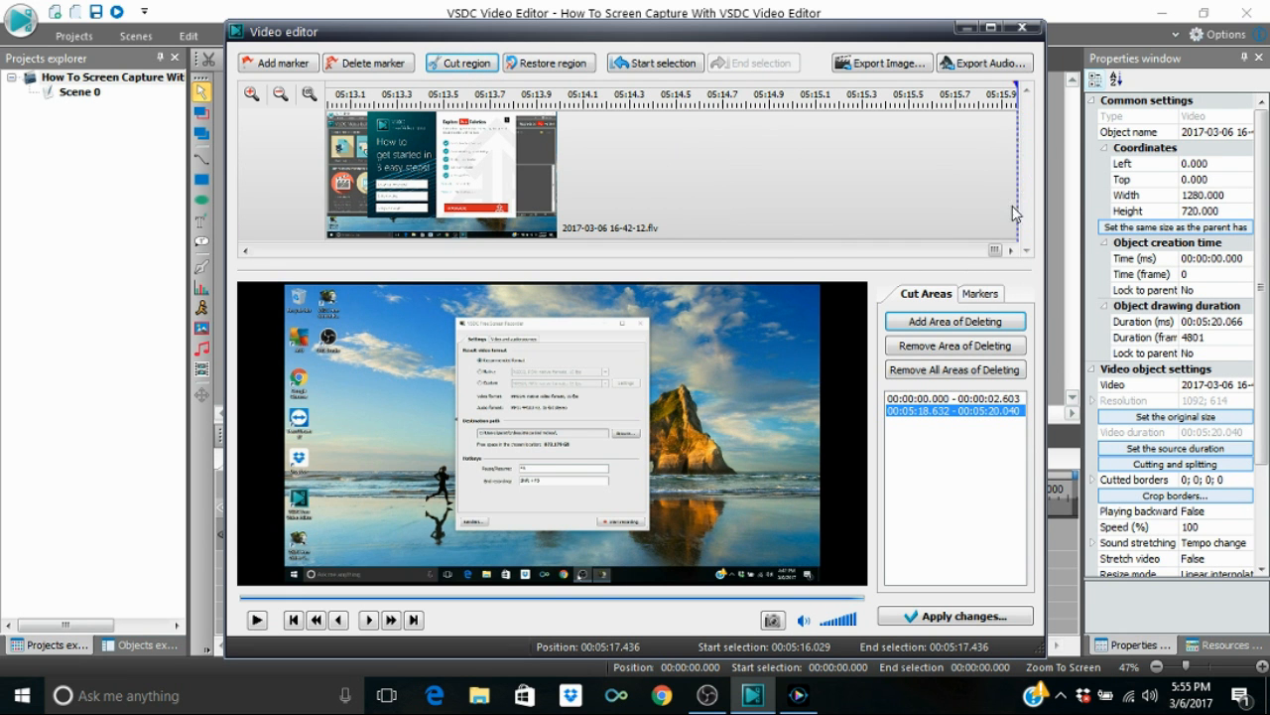
{"action": "left_click_drag", "start_coordinate": [998, 251], "coordinate": [999, 251]}
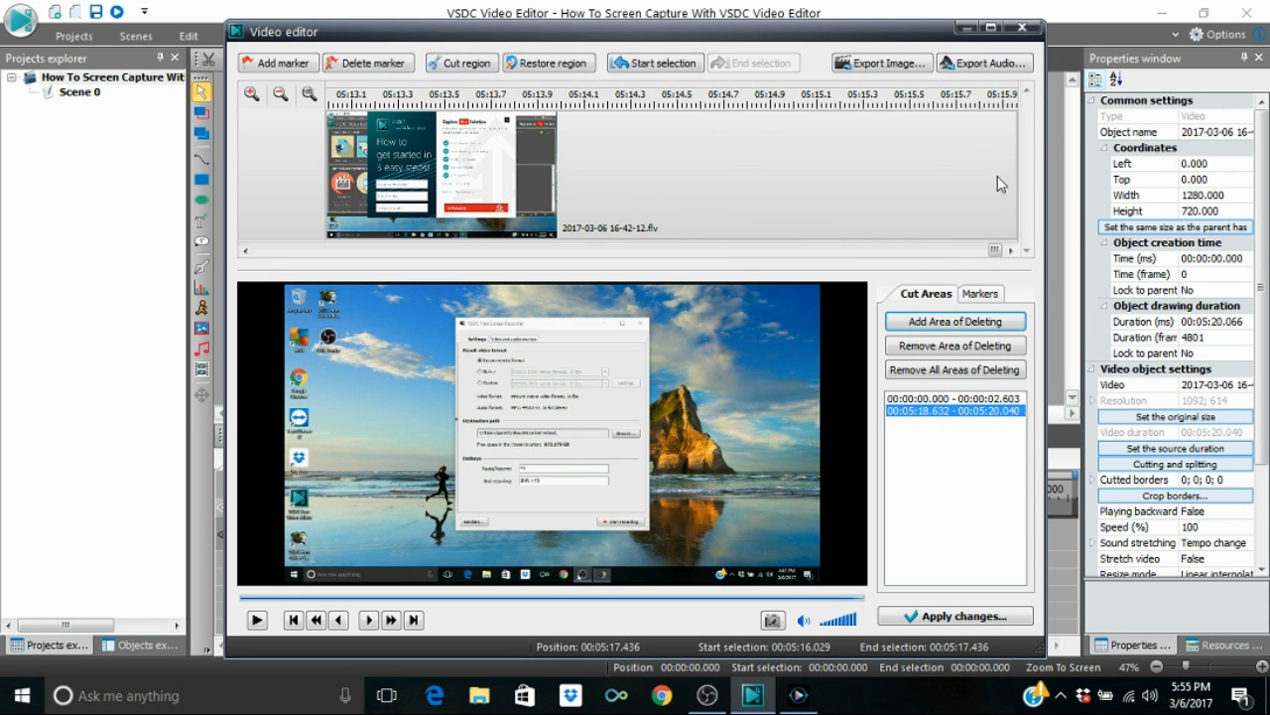
{"action": "left_click", "coordinate": [581, 98]}
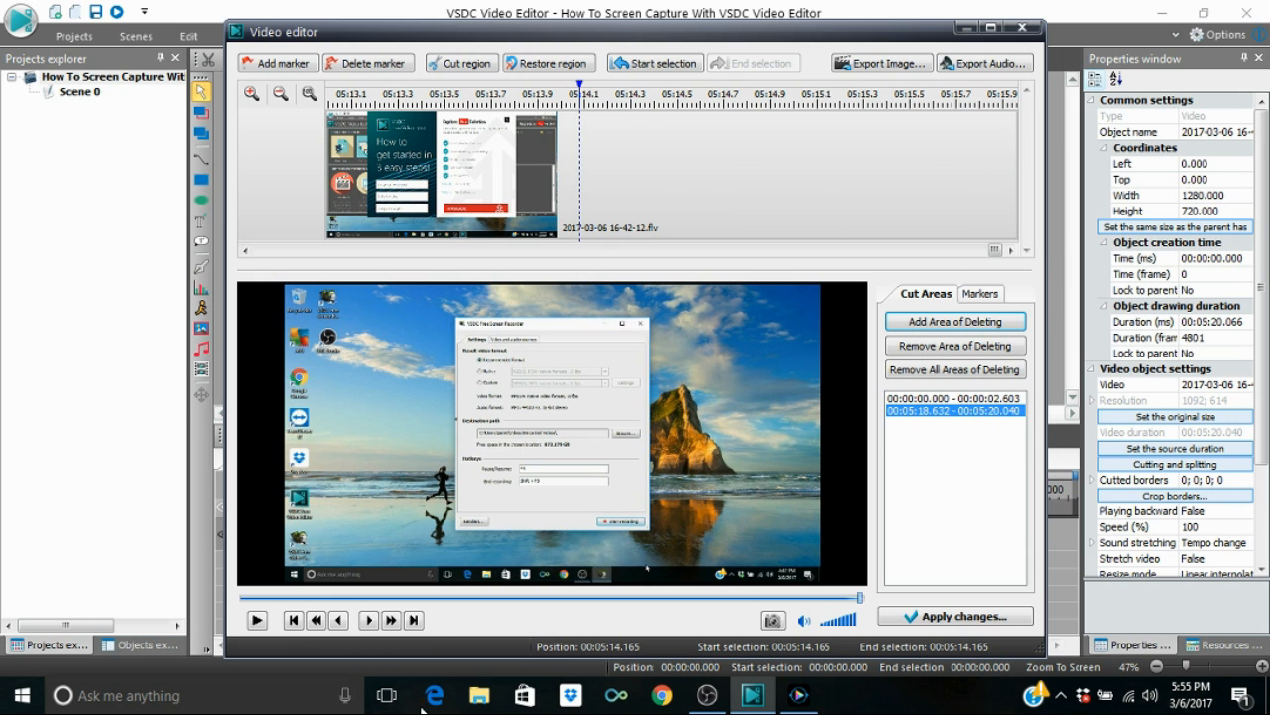
{"action": "left_click", "coordinate": [258, 621]}
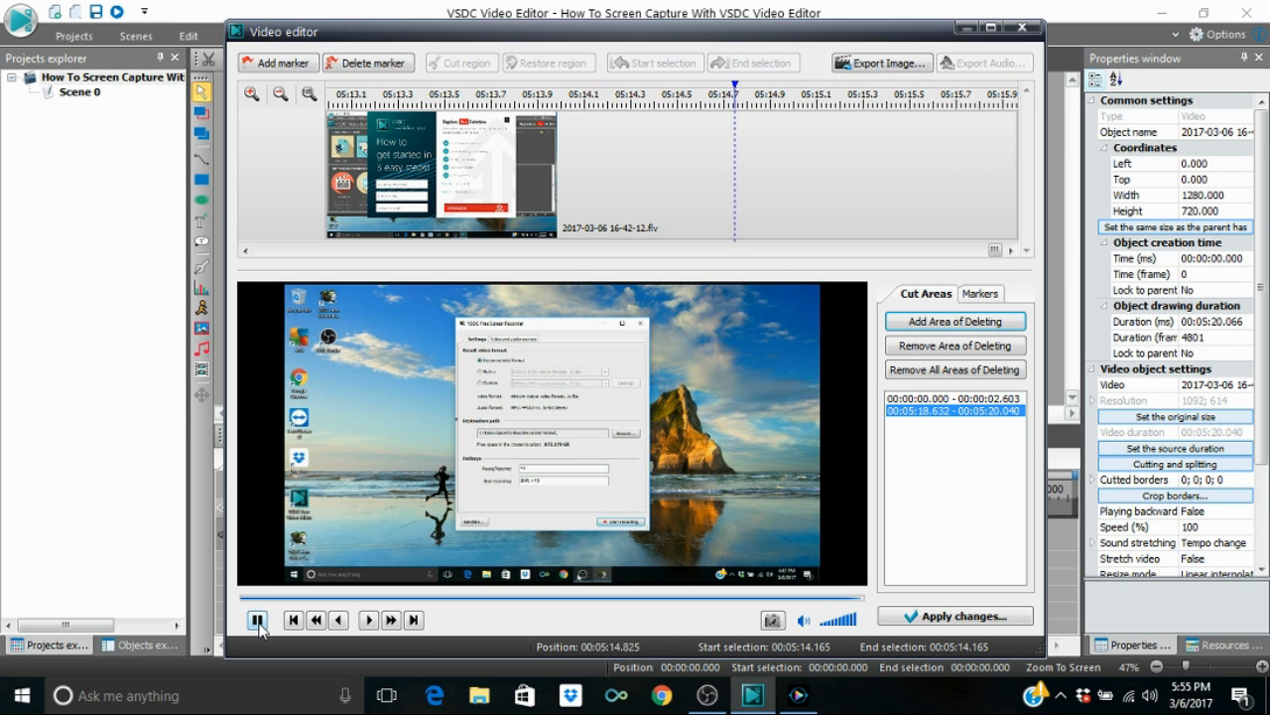
{"action": "left_click", "coordinate": [257, 622]}
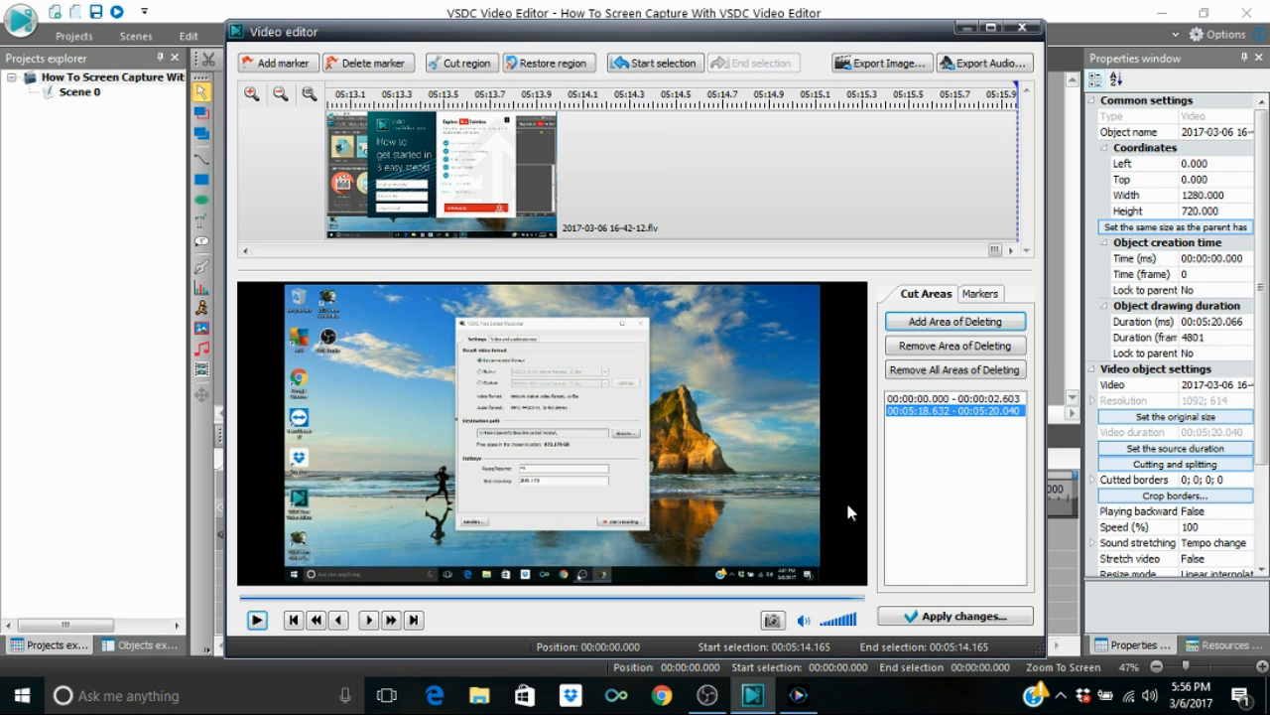
Step: Apply the cuts to the clip and accept changing the duration of the video object
{"action": "left_click", "coordinate": [975, 615]}
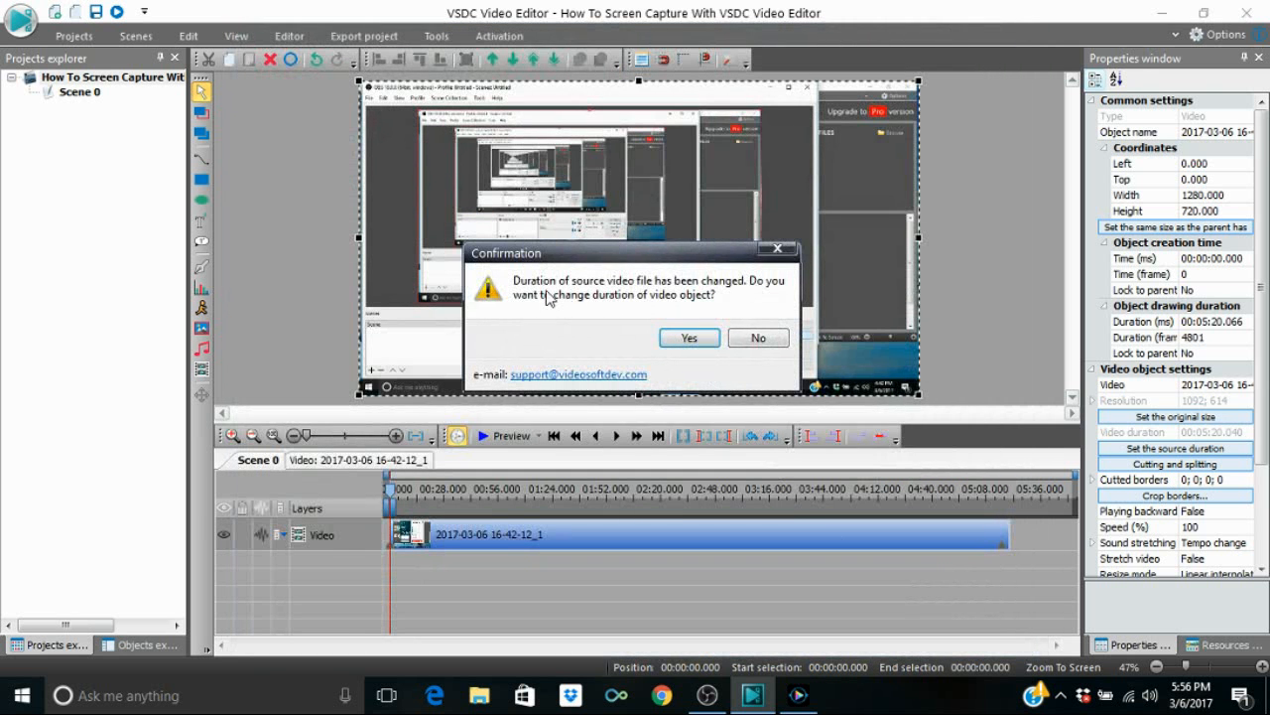
{"action": "left_click", "coordinate": [689, 338]}
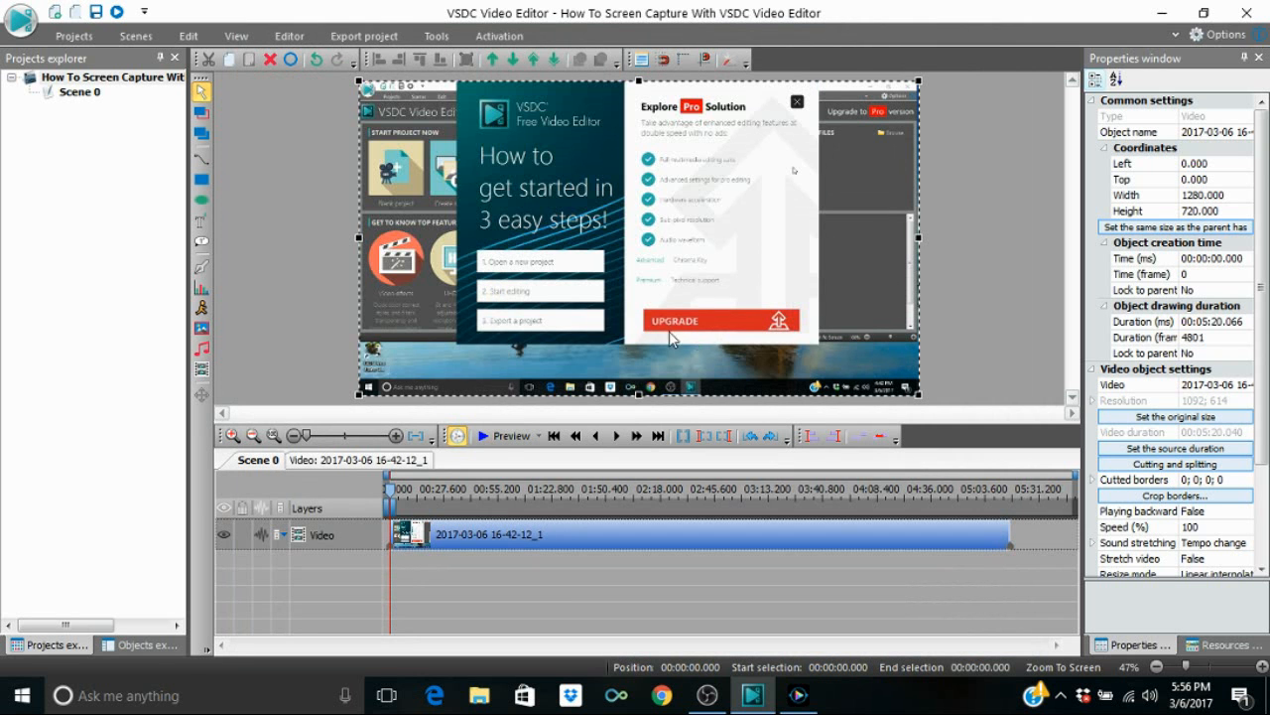
Step: Preview the trimmed scene, skipping ahead to about 04:30 and about 04:55, and close the preview
{"action": "left_click", "coordinate": [503, 440]}
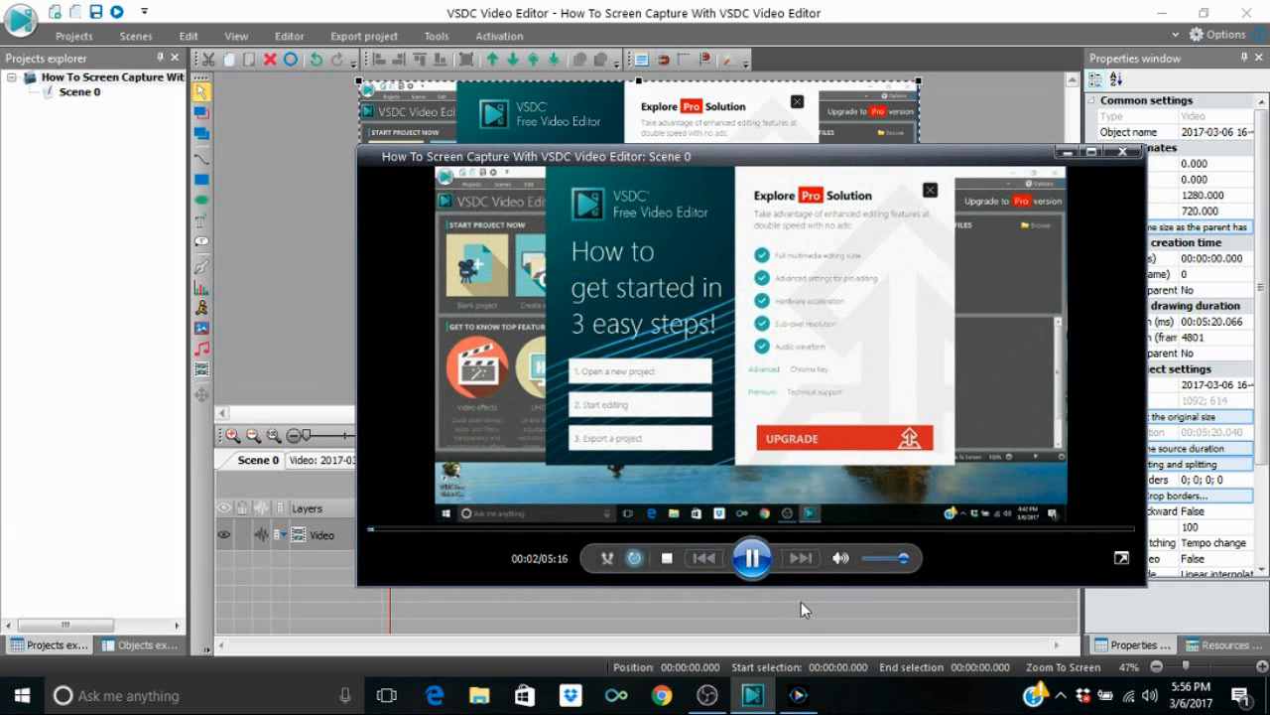
{"action": "left_click", "coordinate": [1023, 529]}
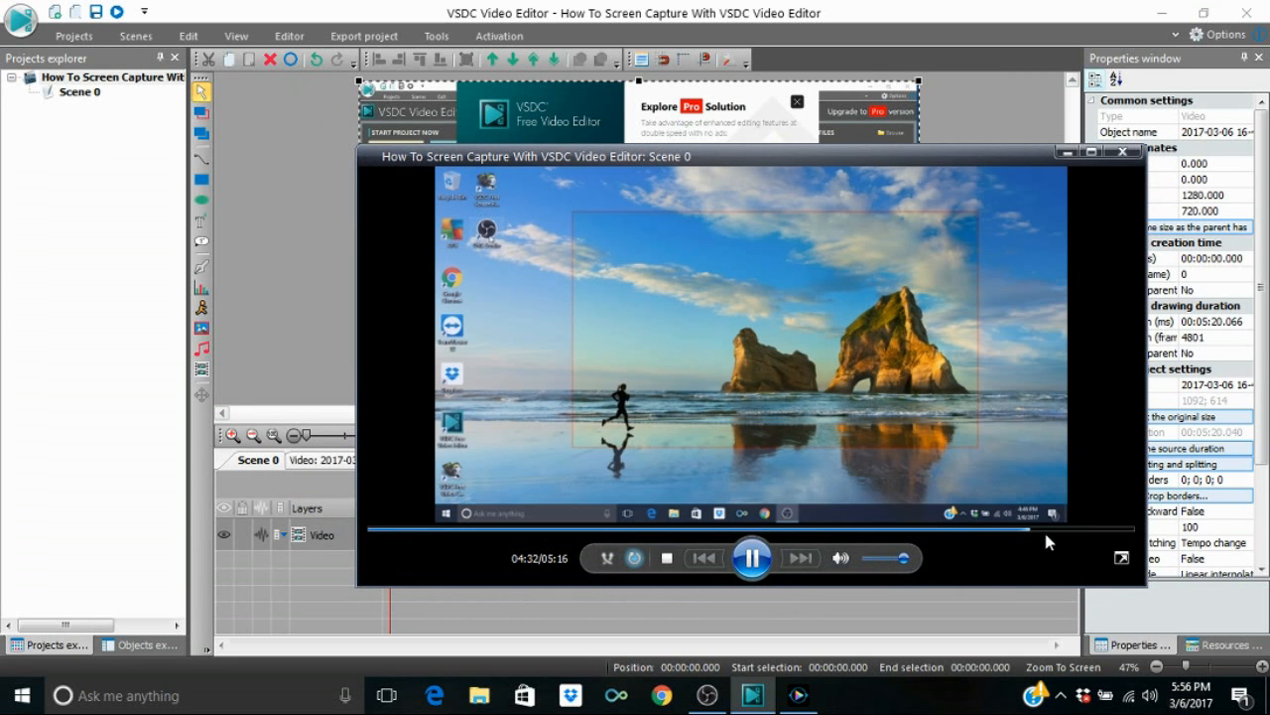
{"action": "left_click", "coordinate": [1081, 530]}
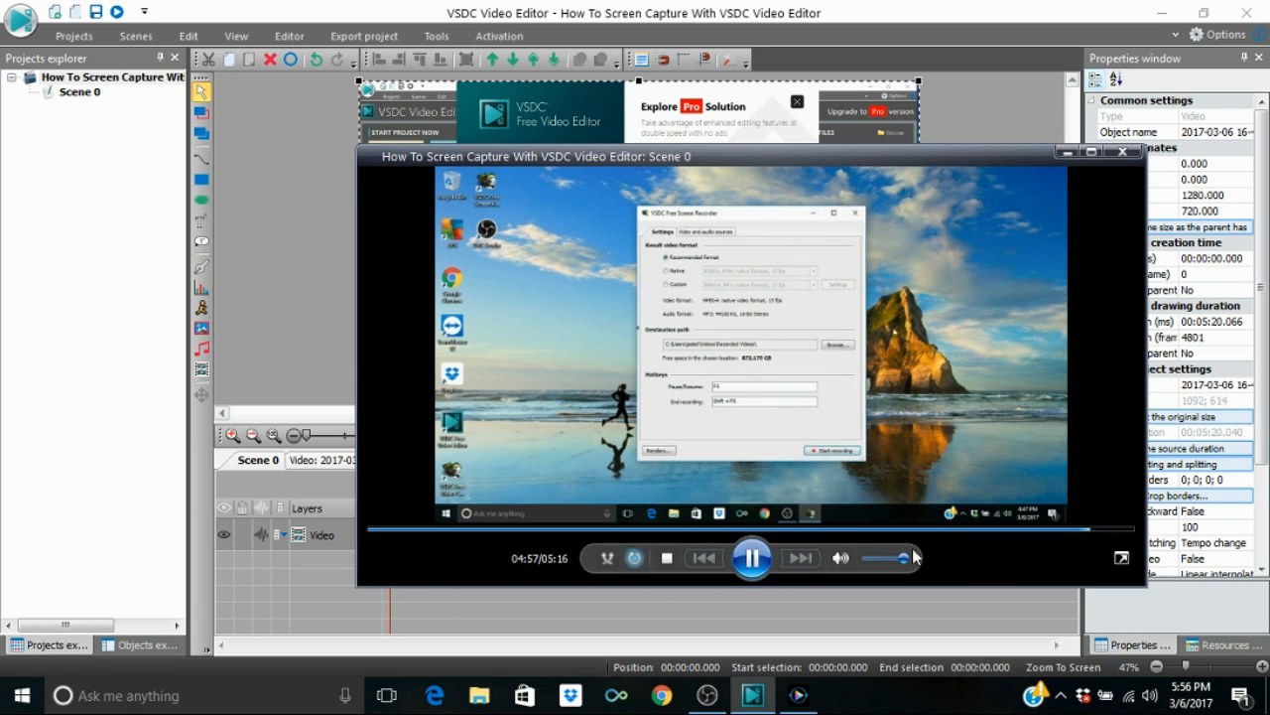
{"action": "left_click", "coordinate": [753, 561]}
{"action": "left_click", "coordinate": [1125, 151]}
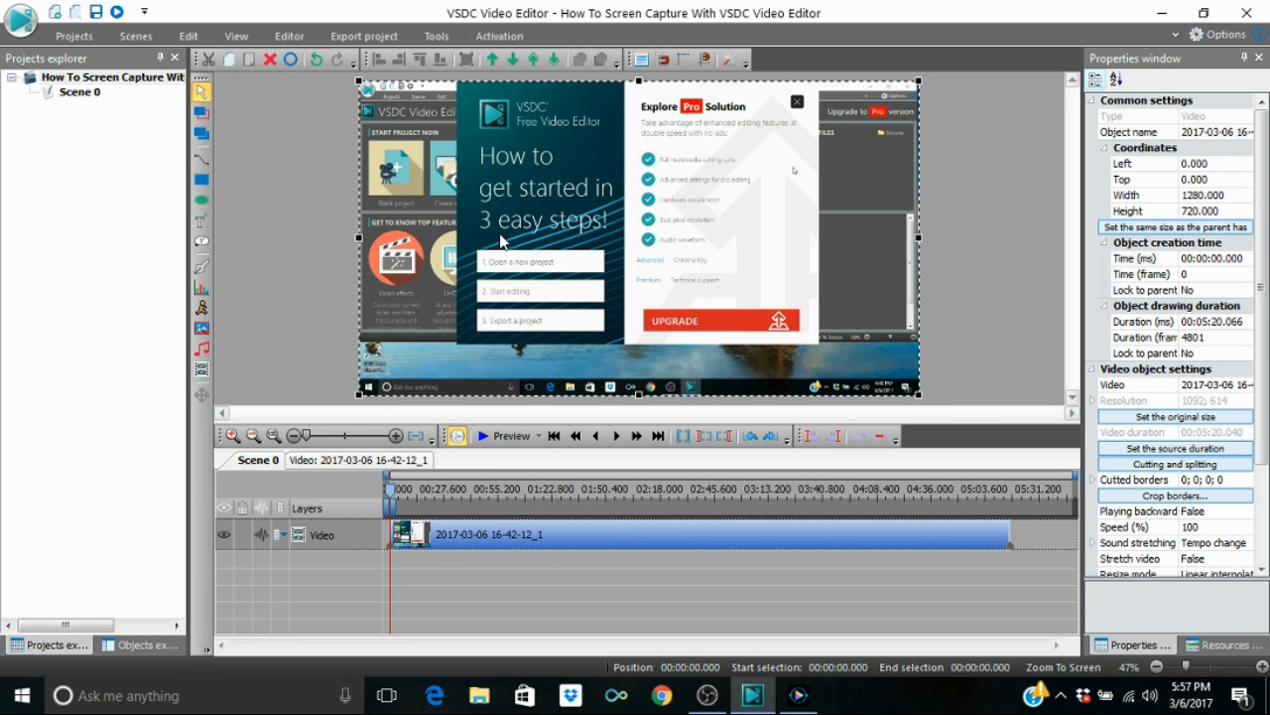
Step: Choose MP3/MP4 players as the target device for exporting the project
{"action": "left_click", "coordinate": [354, 38]}
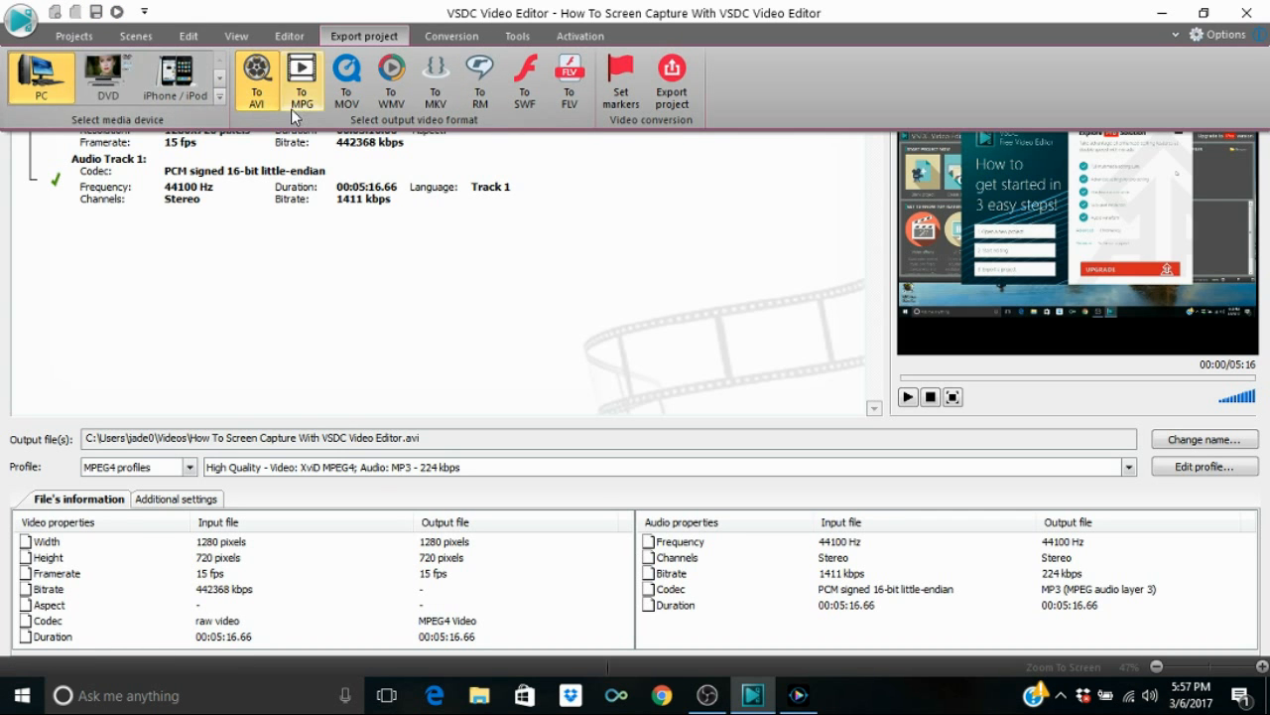
{"action": "left_click", "coordinate": [218, 90]}
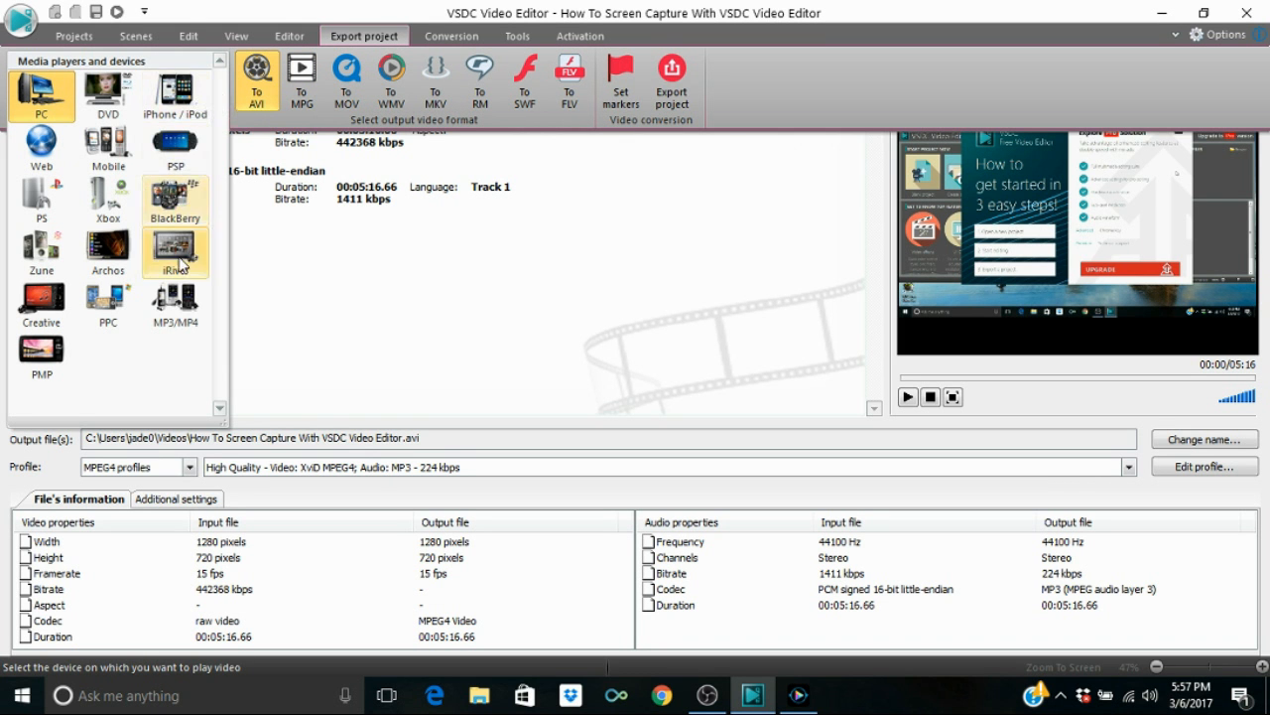
{"action": "left_click", "coordinate": [171, 310]}
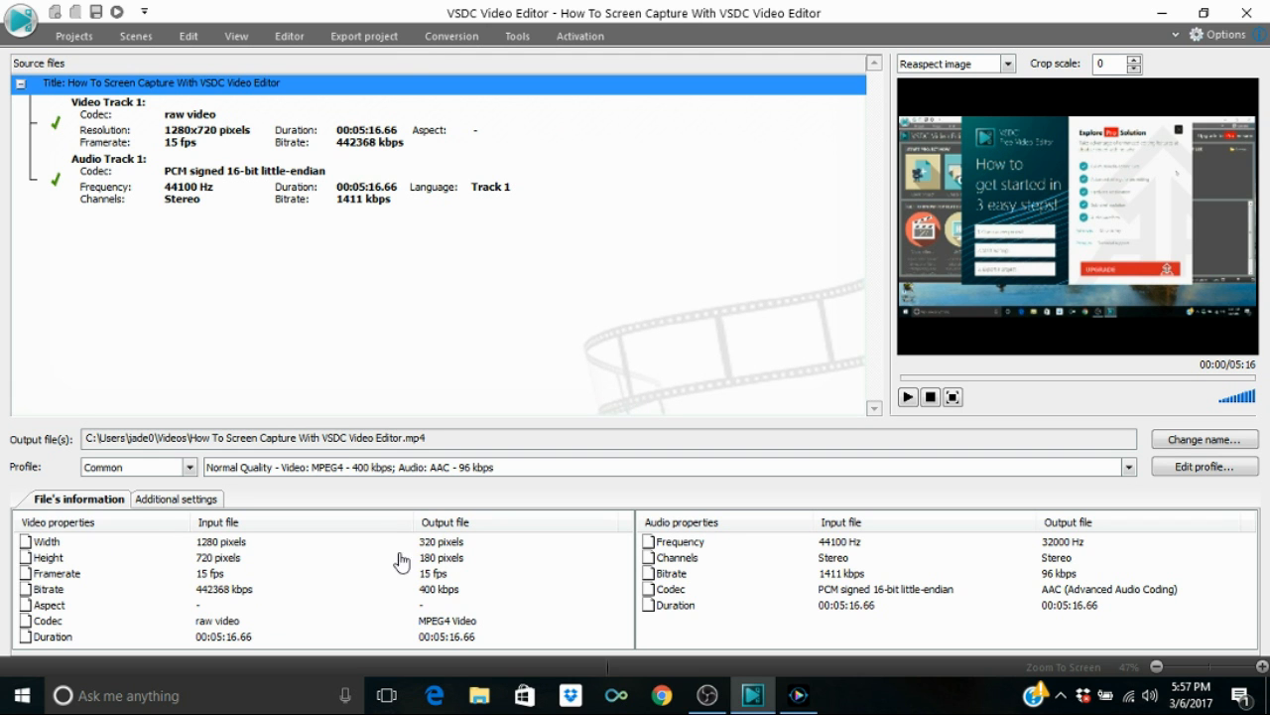
Step: Set the video width in the MP4 export profile to 1280 pixels and apply the profile
{"action": "double_click", "coordinate": [442, 549]}
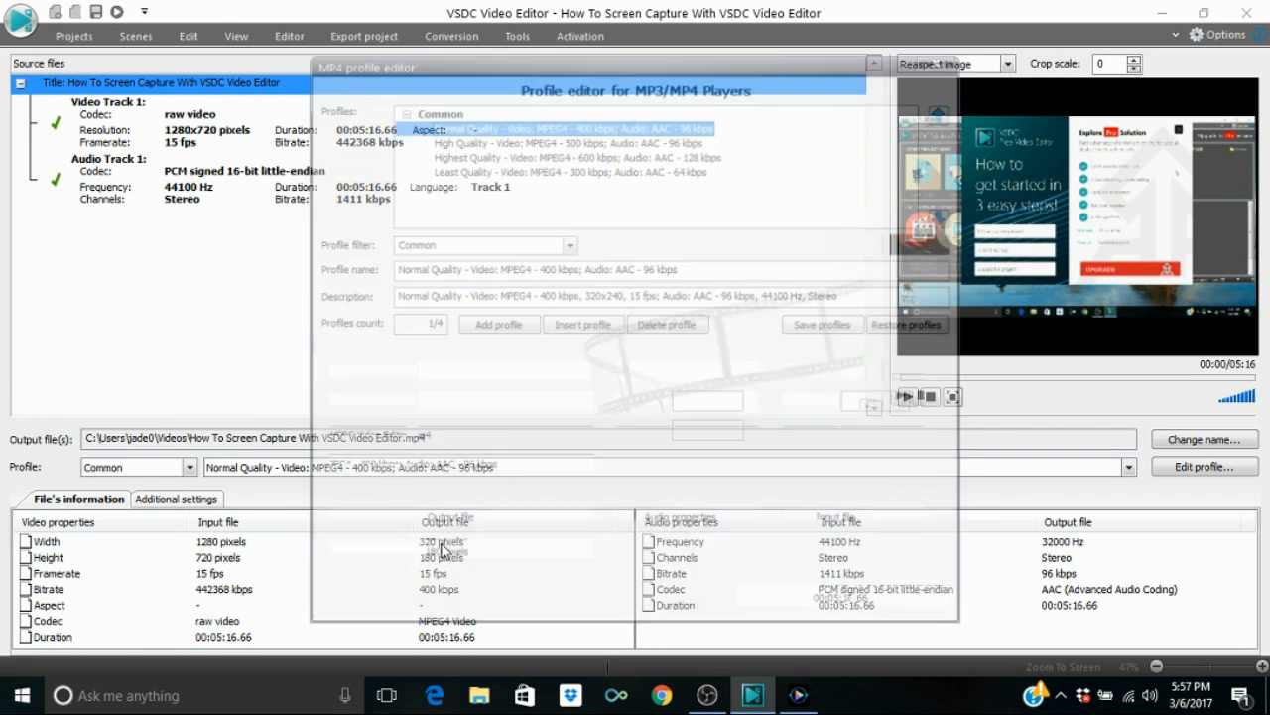
{"action": "double_click", "coordinate": [732, 401]}
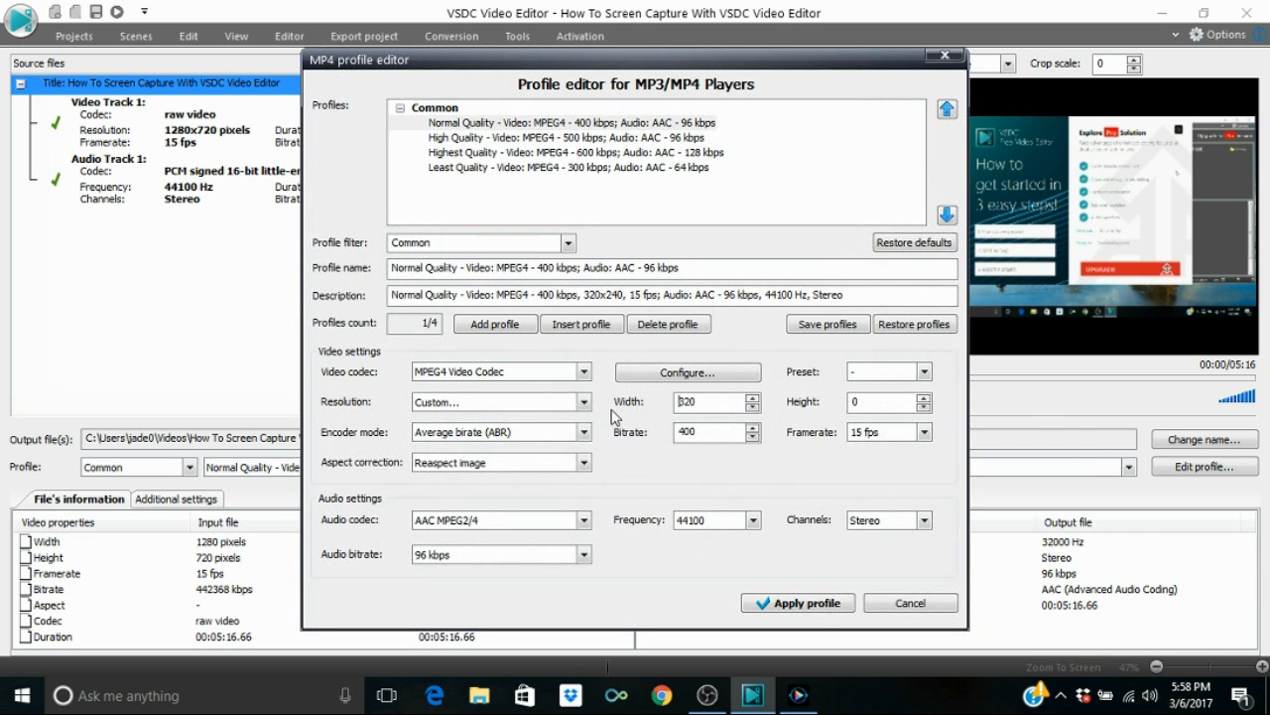
{"action": "double_click", "coordinate": [691, 401]}
{"action": "type", "text": "128"}
{"action": "left_click", "coordinate": [822, 608]}
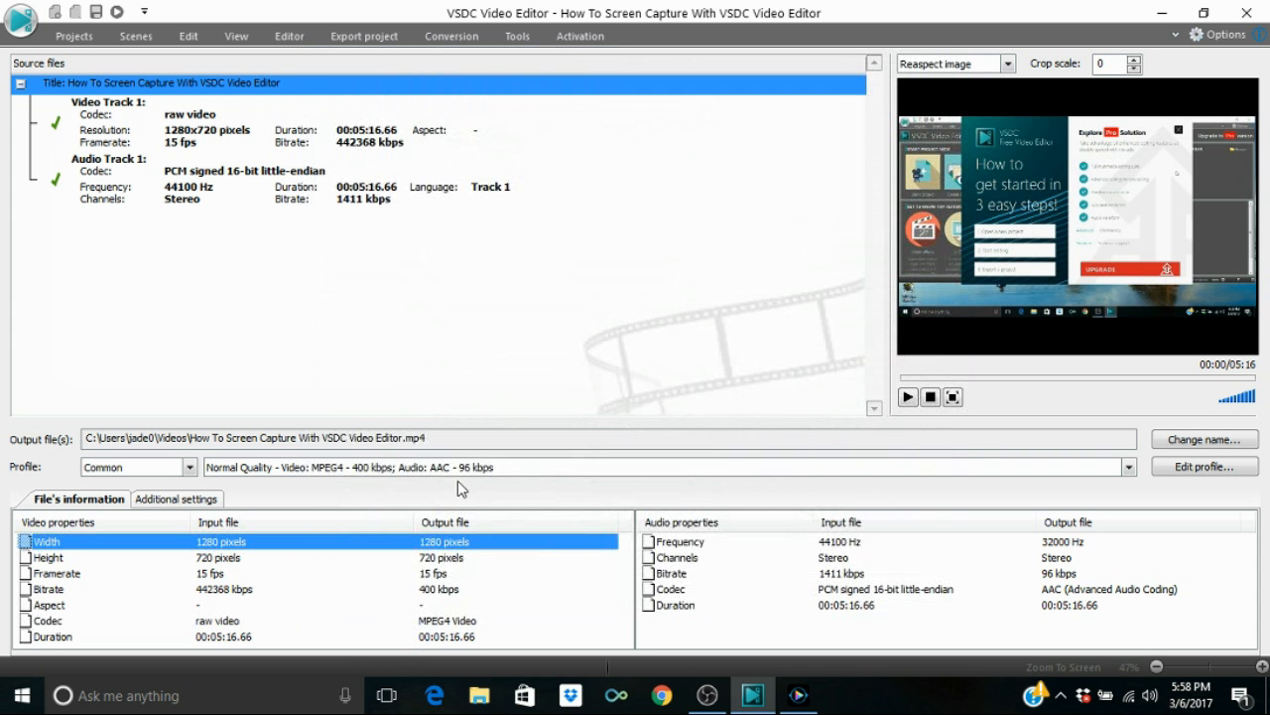
Step: Export the project to MP4, keep the ribbon expanded to follow the conversion progress, and dismiss the completion message
{"action": "left_click", "coordinate": [382, 37]}
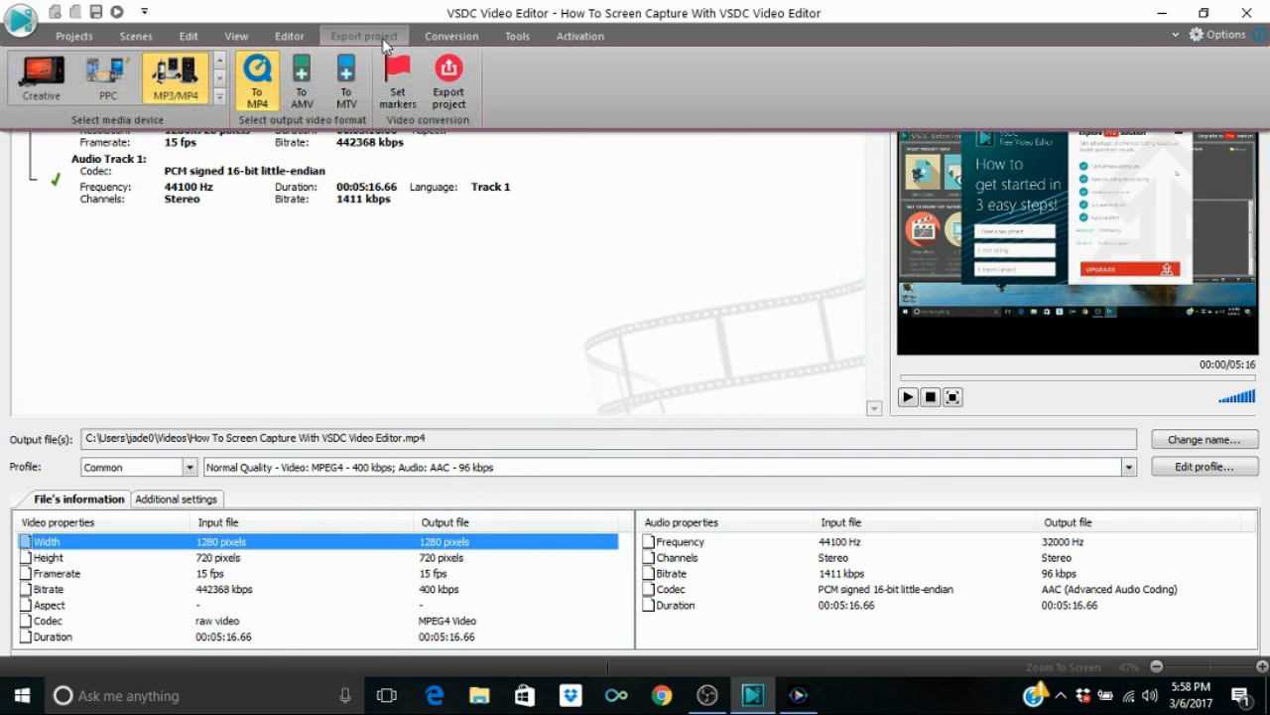
{"action": "left_click", "coordinate": [448, 87]}
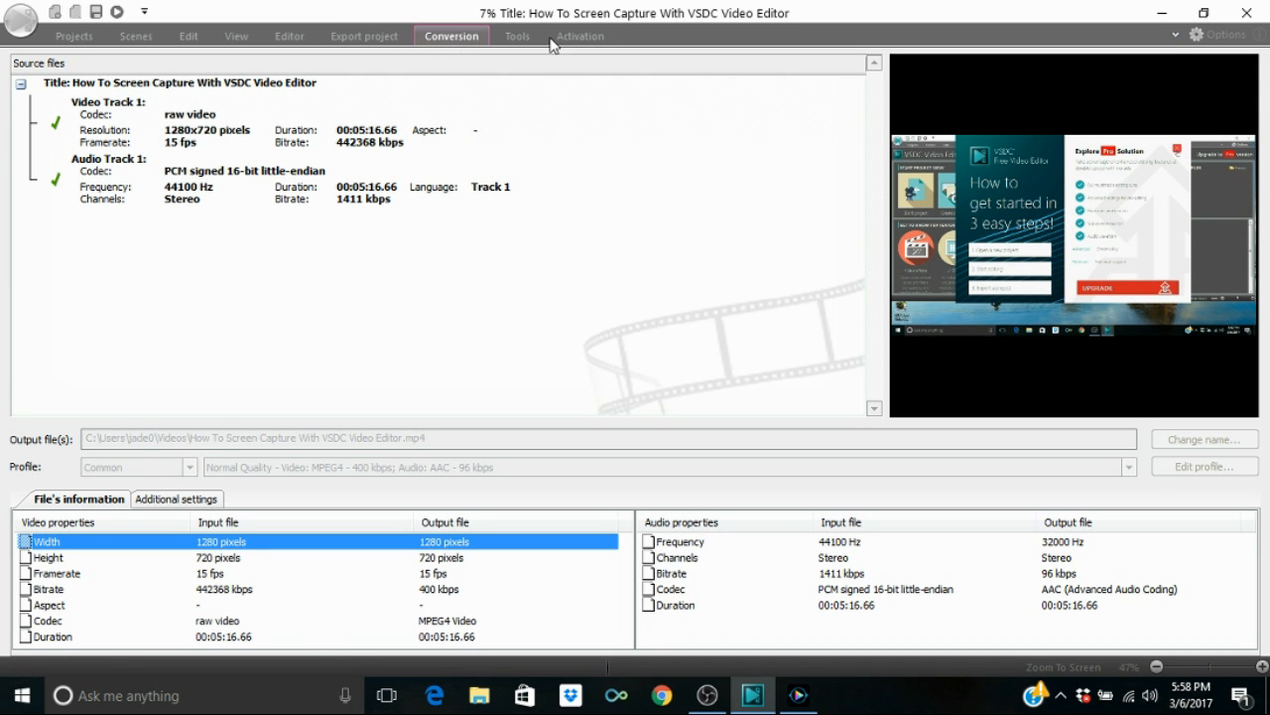
{"action": "left_click", "coordinate": [1174, 36]}
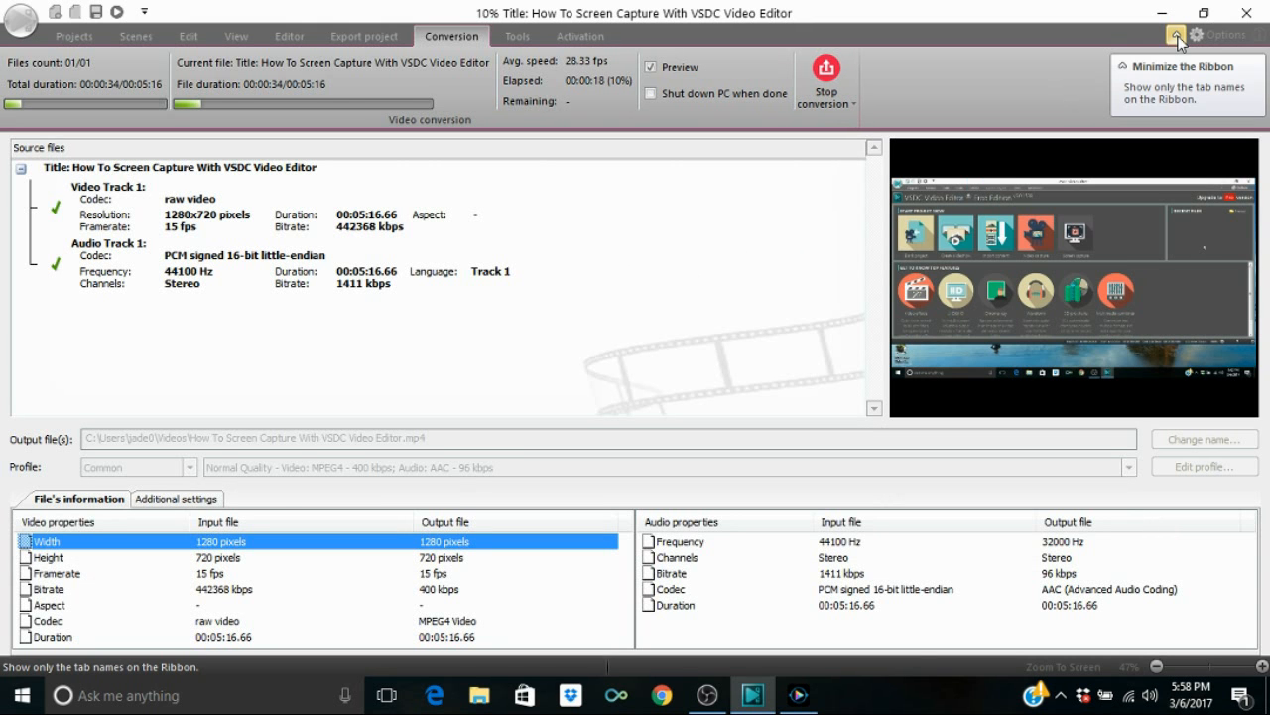
{"action": "left_click", "coordinate": [1176, 37]}
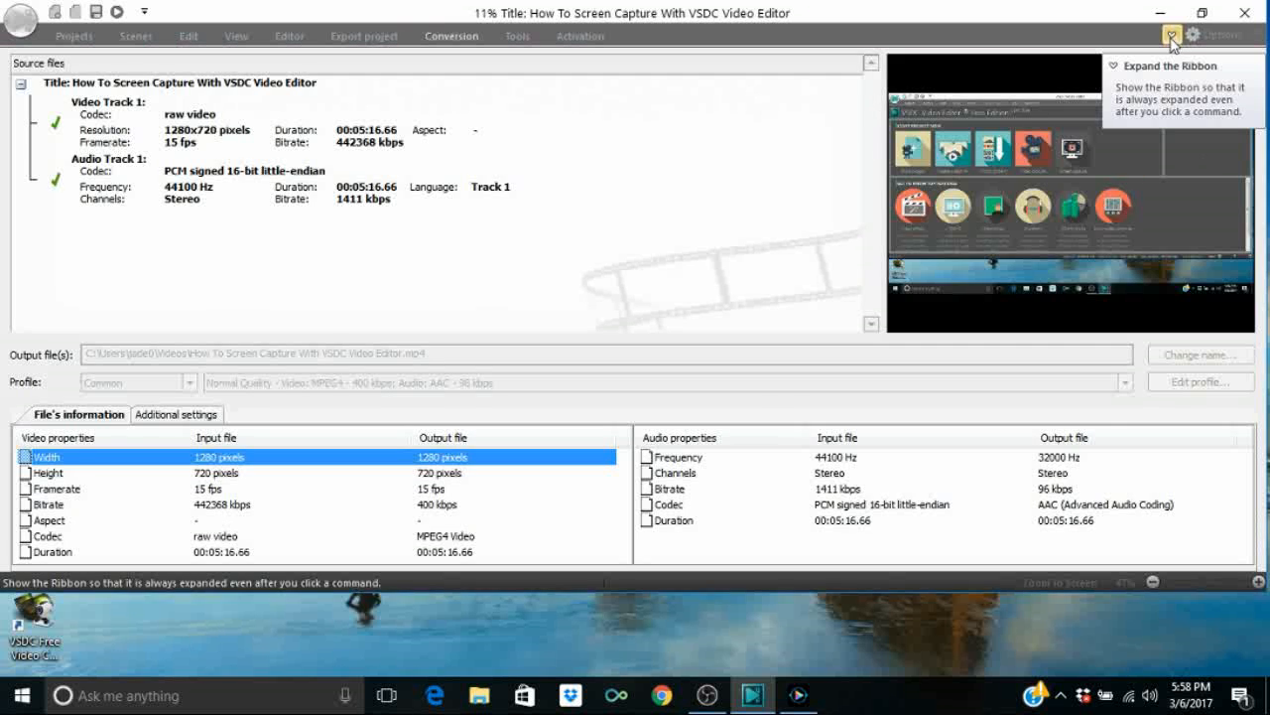
{"action": "left_click", "coordinate": [1172, 37]}
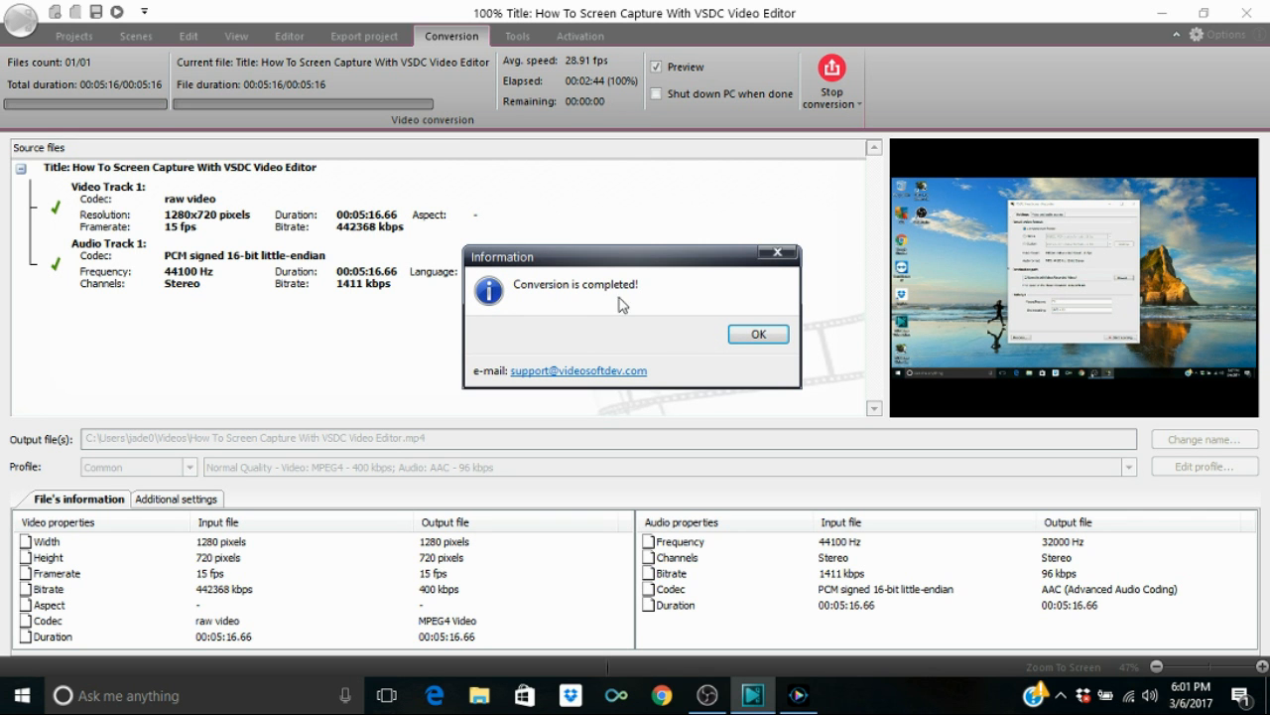
{"action": "left_click", "coordinate": [759, 334]}
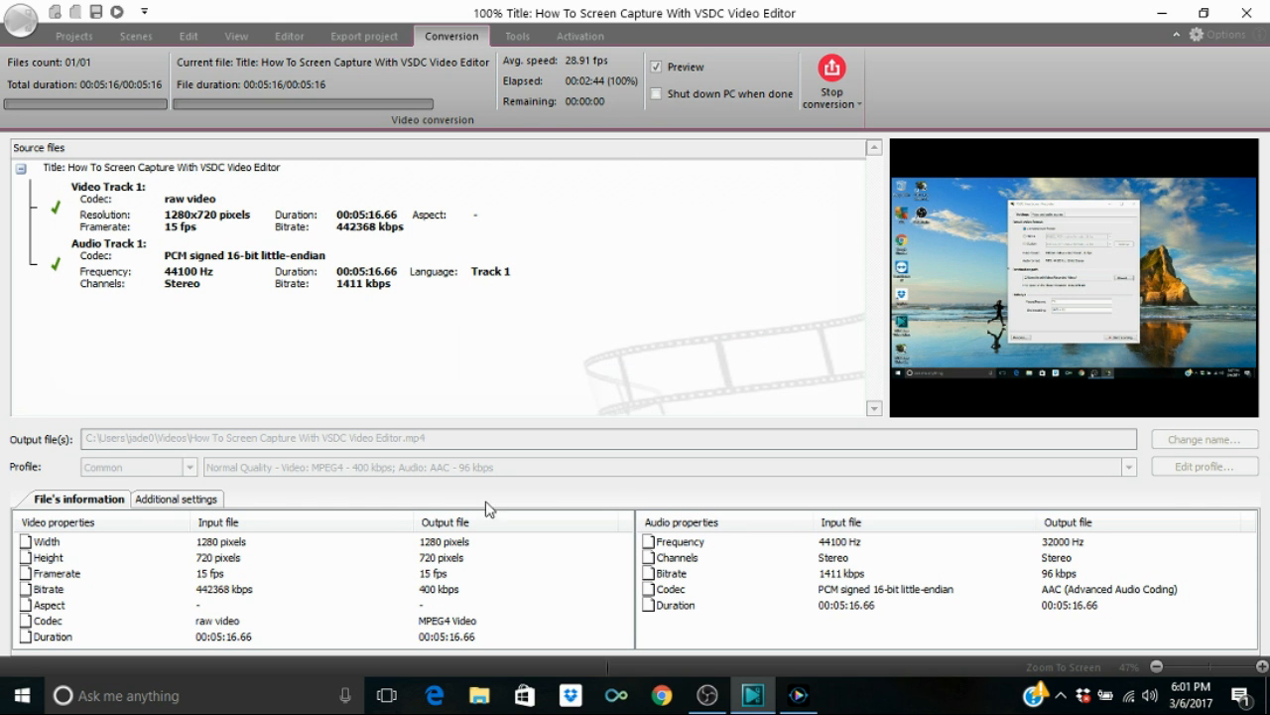
Step: Check the output path and name of the exported MP4 file
{"action": "left_click_drag", "start_coordinate": [88, 437], "coordinate": [481, 459]}
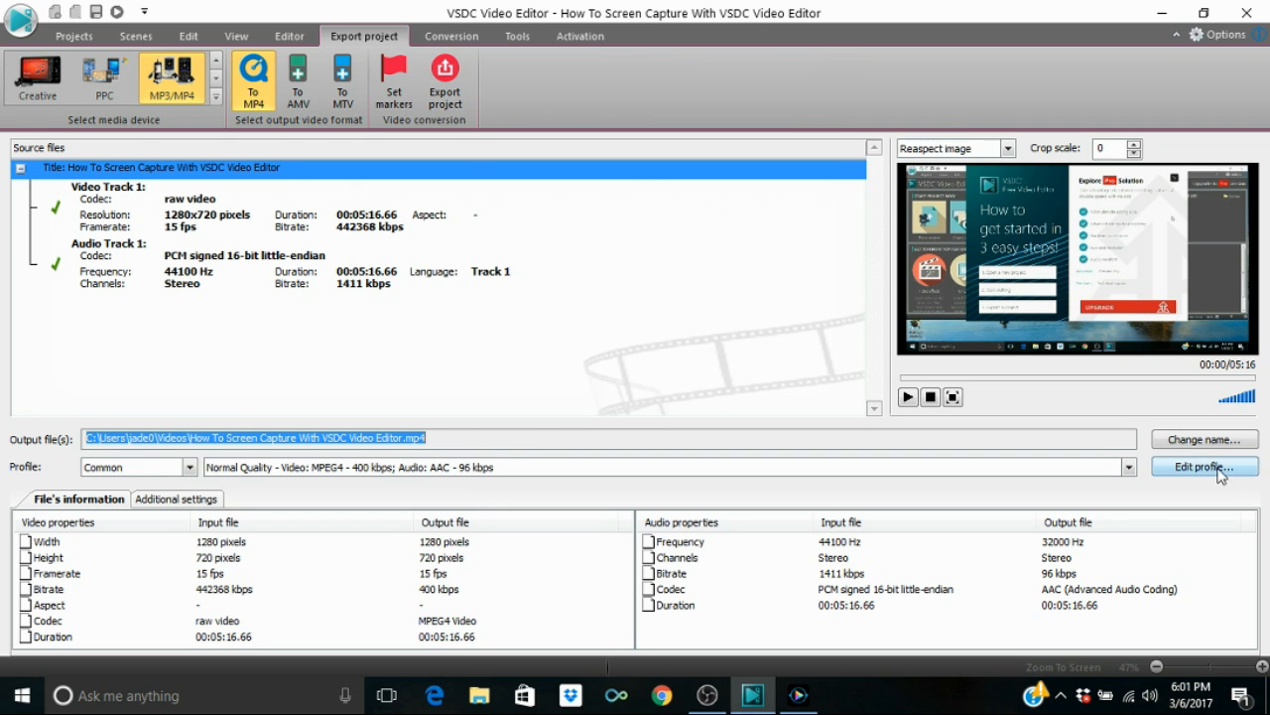
{"action": "left_click", "coordinate": [480, 410]}
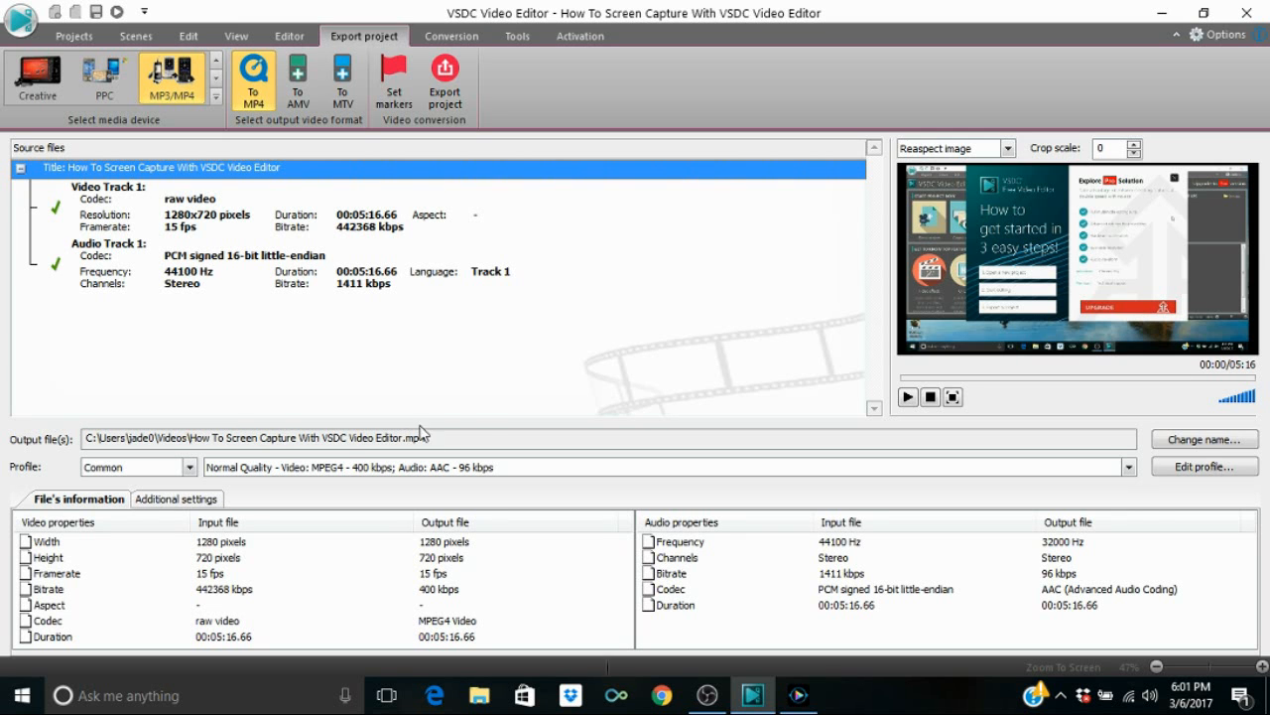